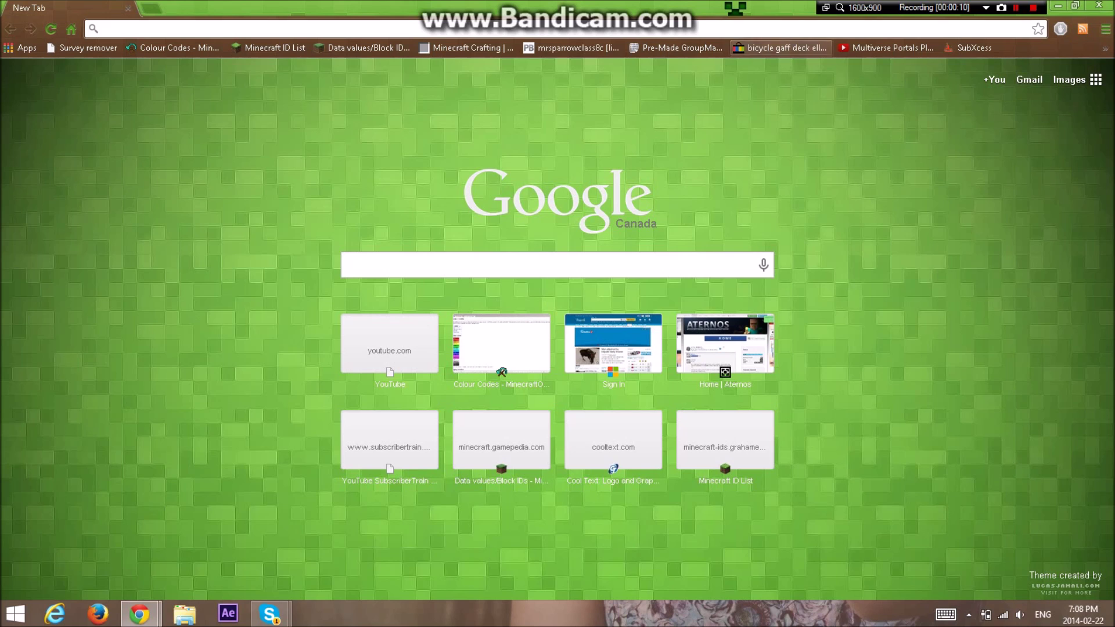
type("aternos.org")
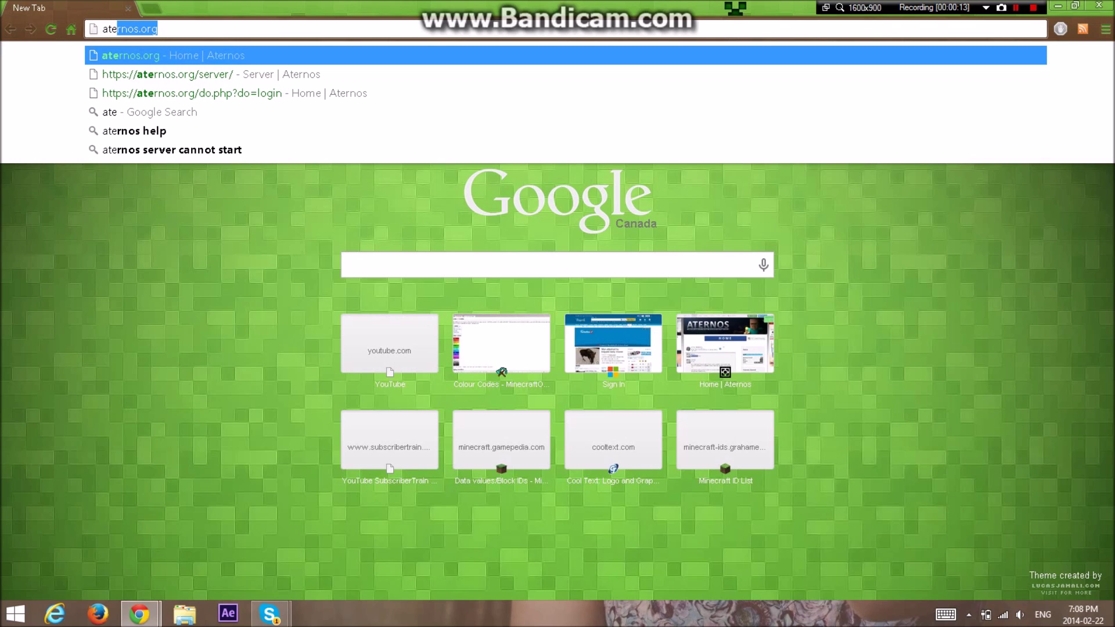
- Load aternos.org and open the account sign-up form from the Guest menu
key("Right")
key("Return")
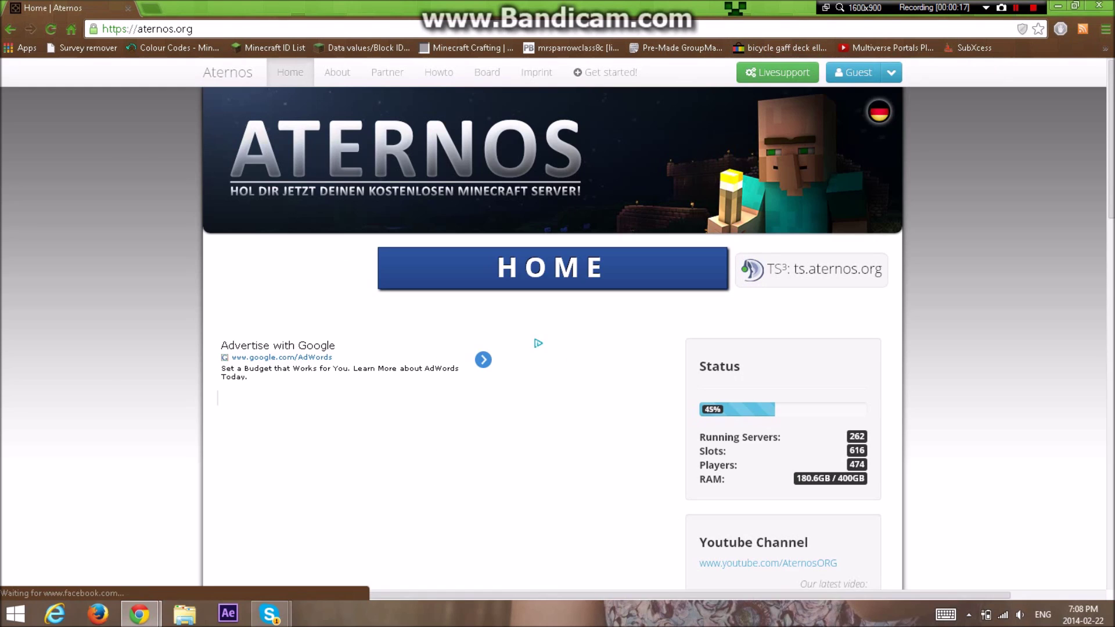
left_click(890, 72)
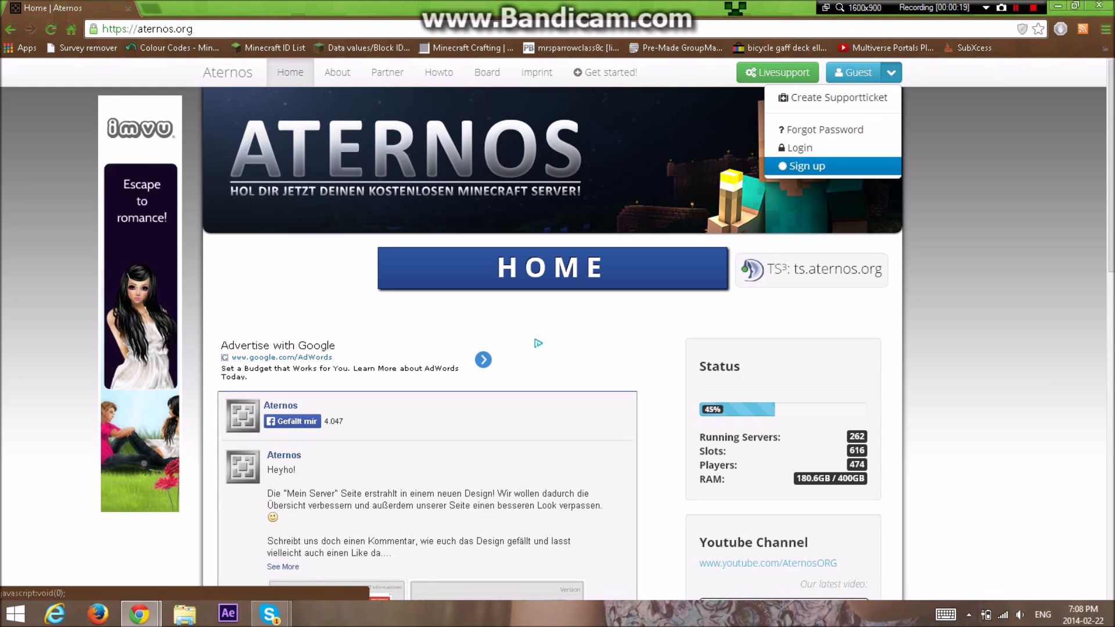
left_click(807, 165)
- Clear the prefilled username, enter email, username and matching passwords, and submit
double_click(602, 196)
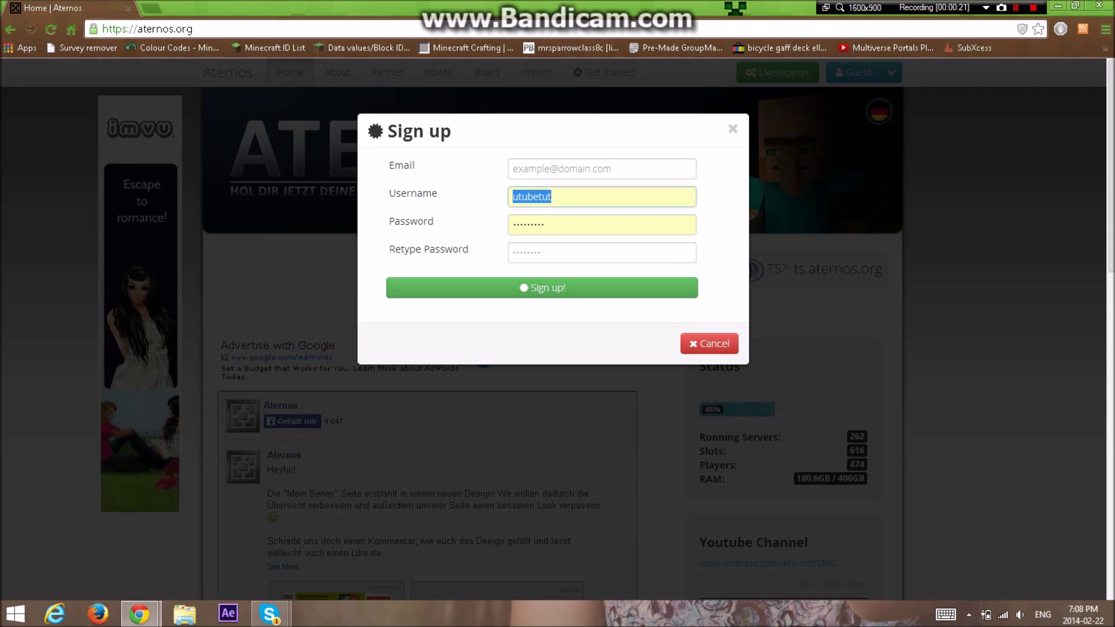
key("BackSpace")
key("shift+Tab")
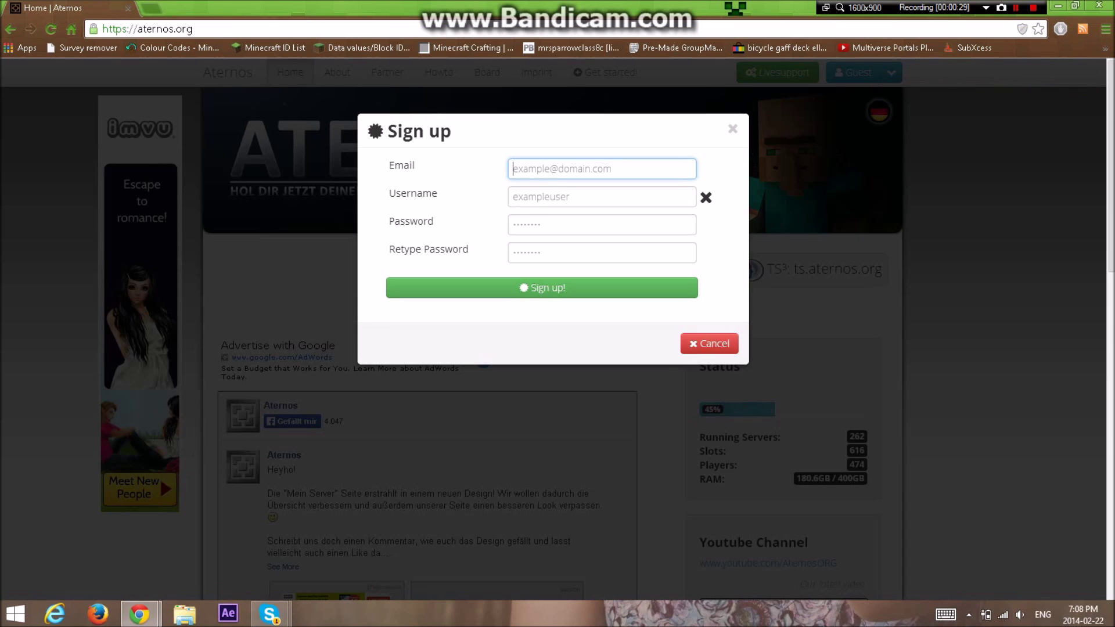
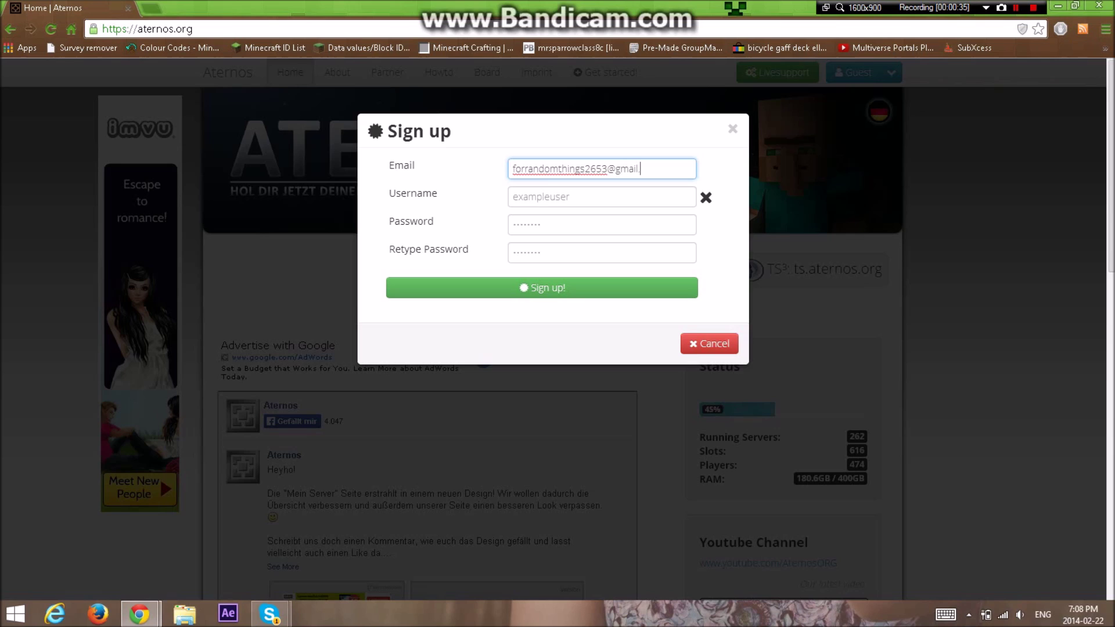
key("Tab")
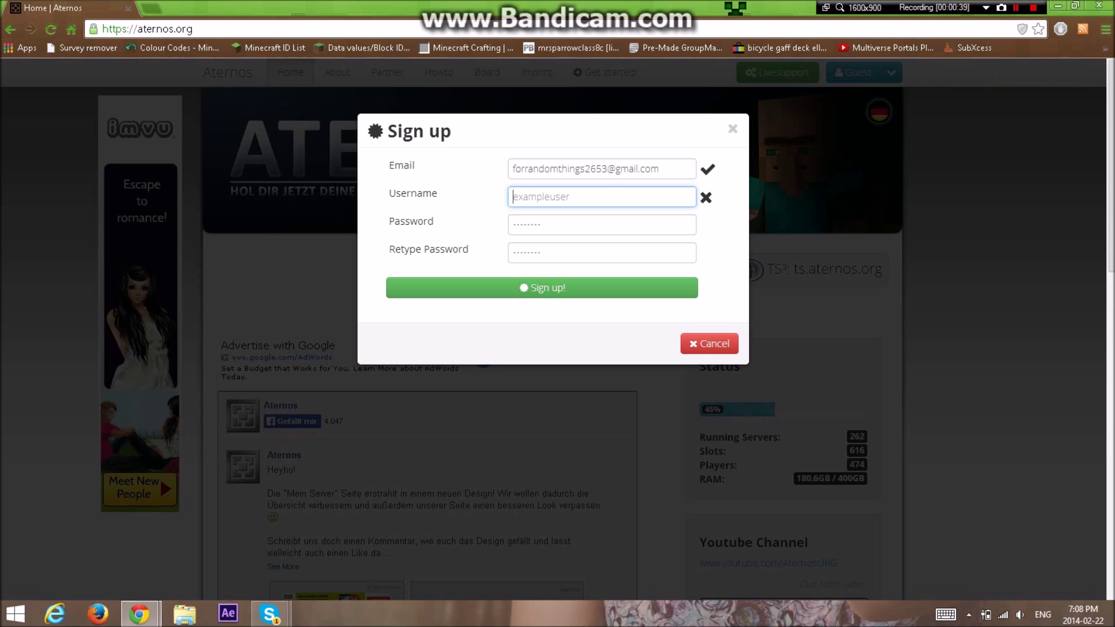
type("forrandom")
type("things")
key("Tab")
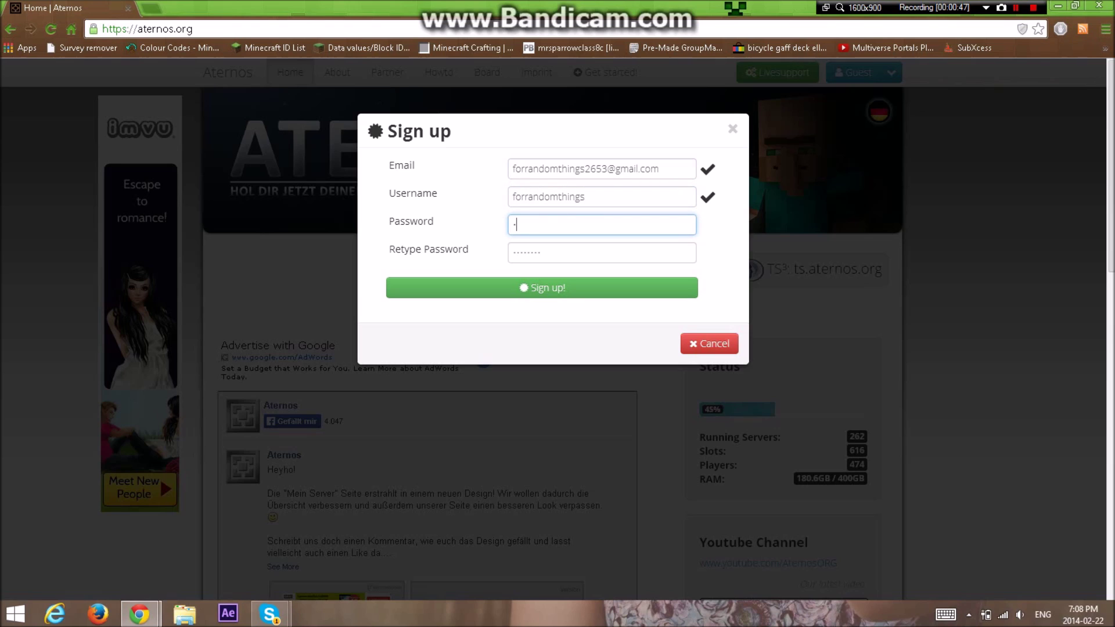
type("•")
key("Tab")
type("•")
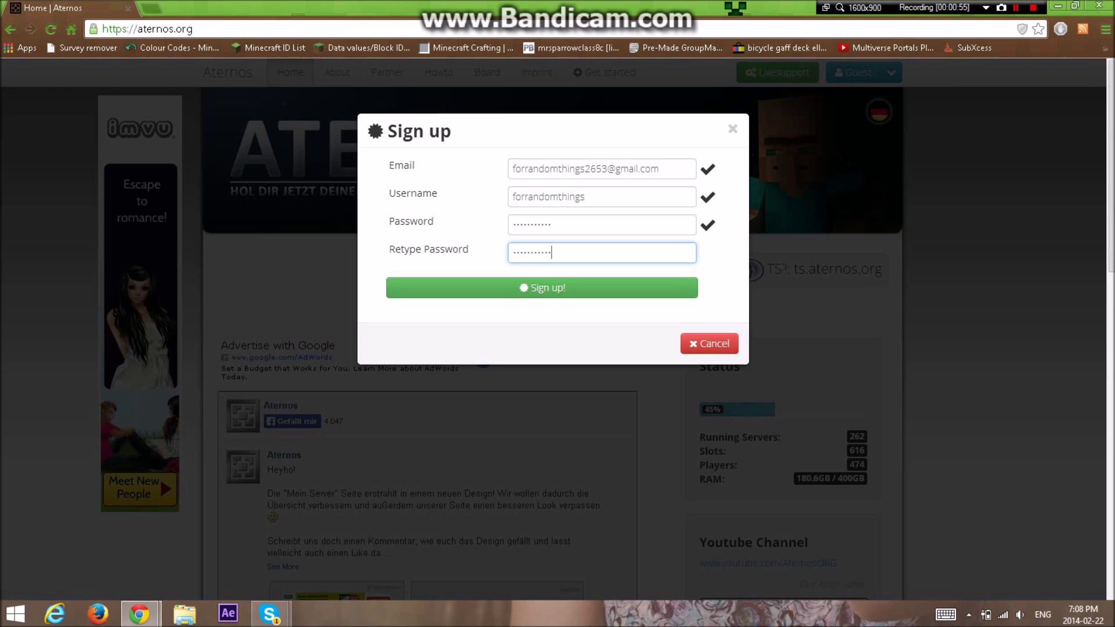
key("Return")
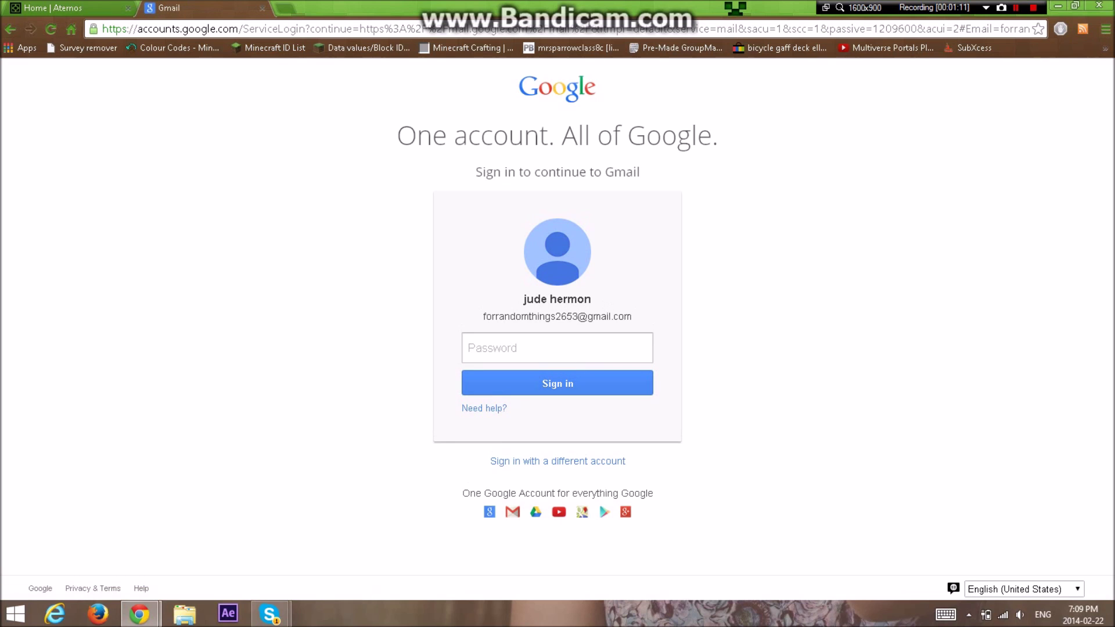
type("•")
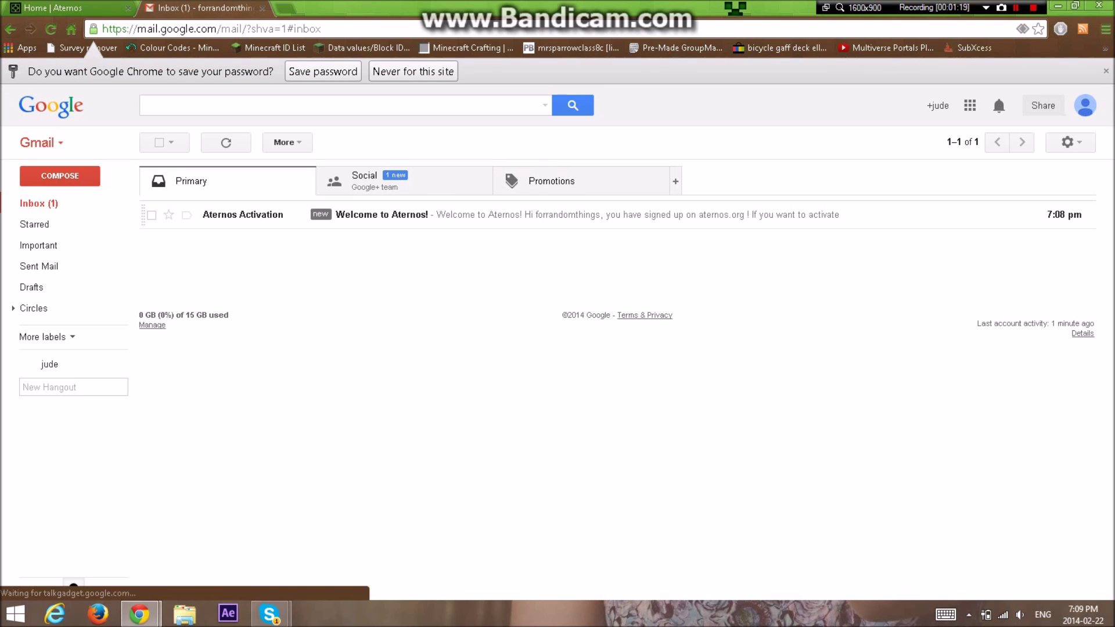
- Follow the Welcome to Aternos email's activation link and dismiss the scam warning page
left_click(524, 214)
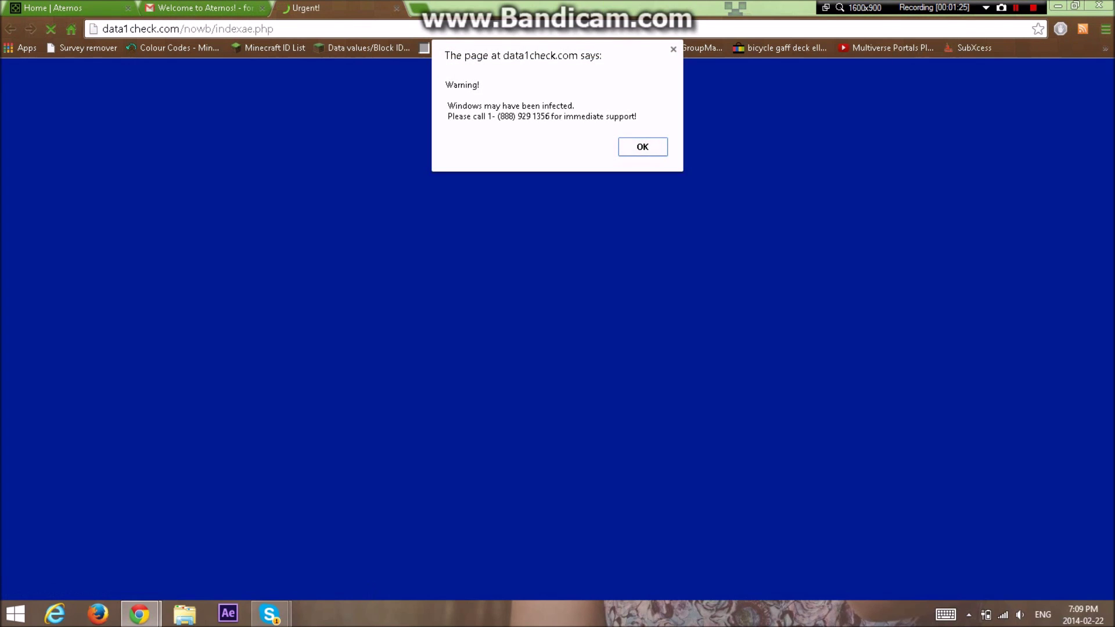
key("Return")
left_click(396, 8)
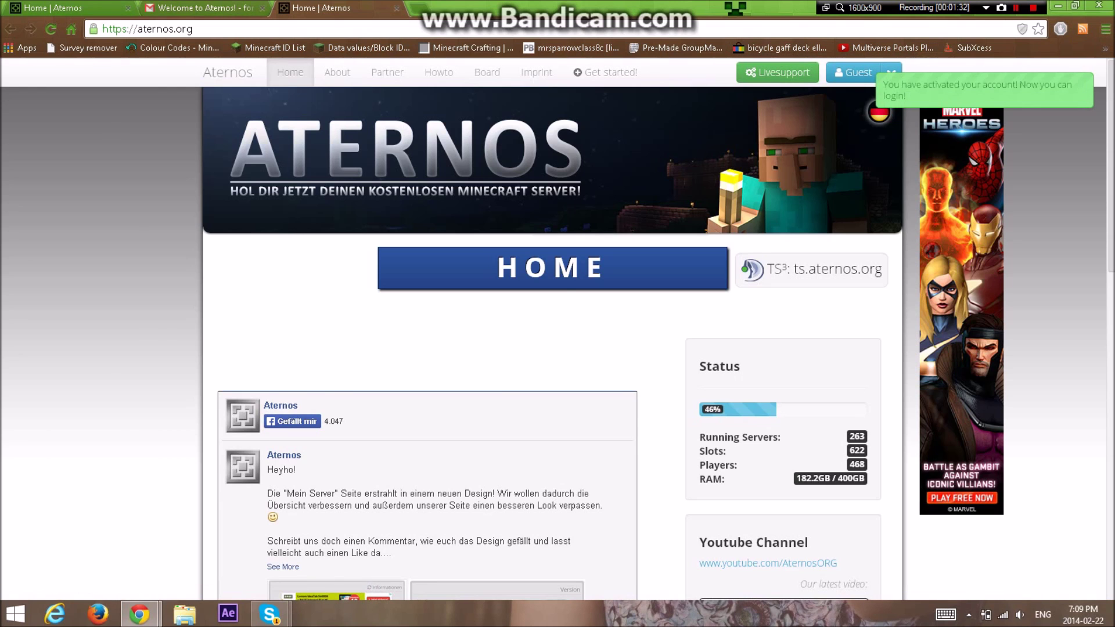
- Close the old Aternos and Gmail tabs and show the Guest account options
left_click(87, 9)
left_click(128, 8)
left_click(129, 8)
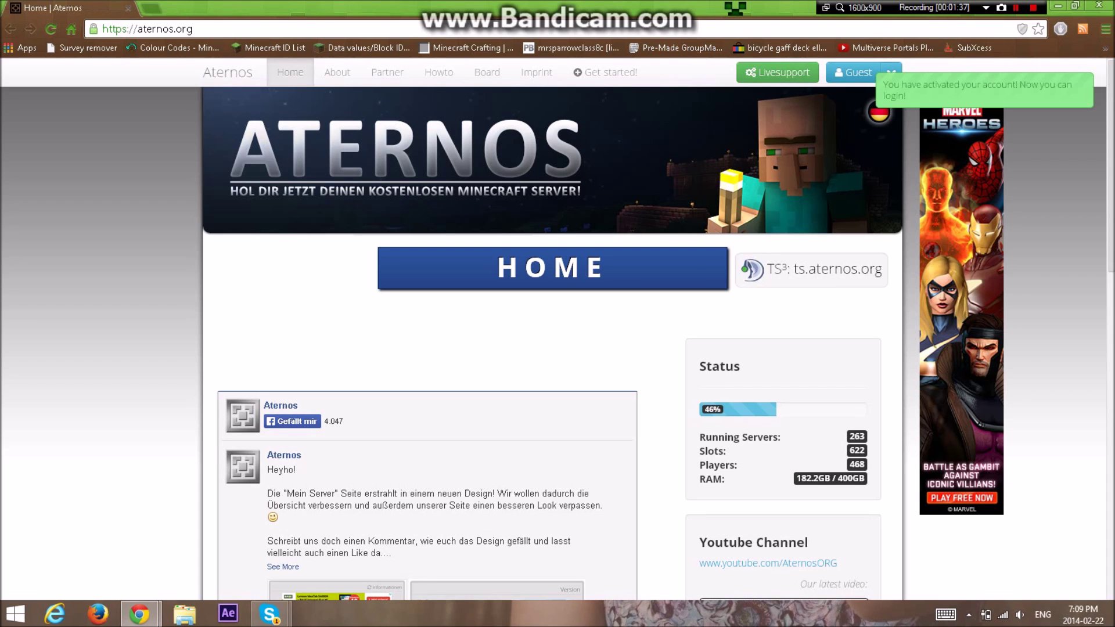
left_click(891, 72)
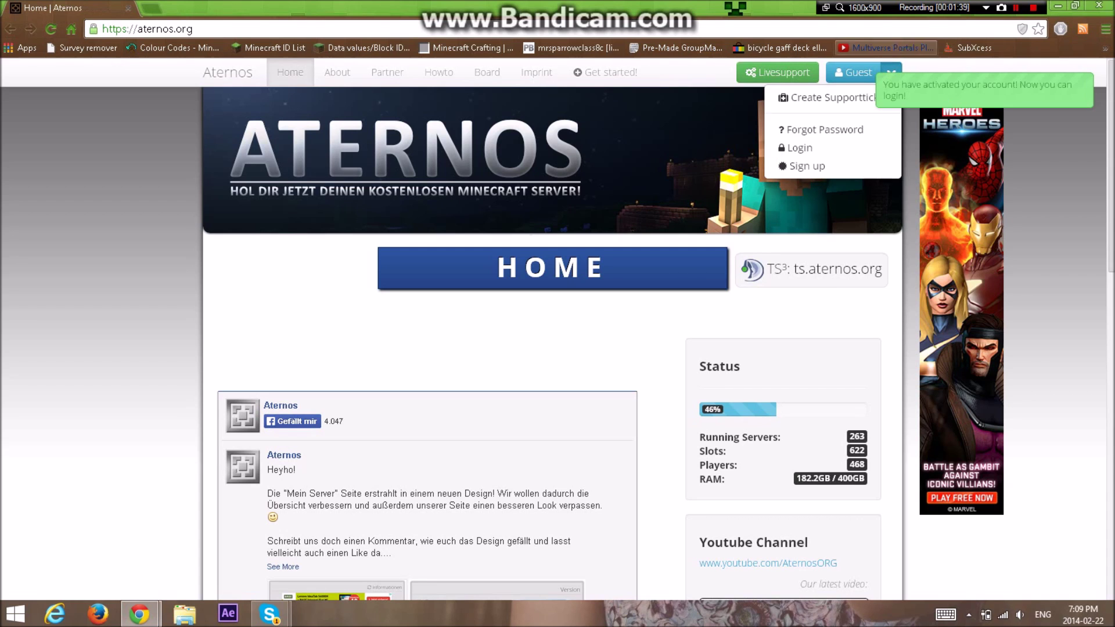
- Sign in through the Login form with the new username and password
left_click(799, 147)
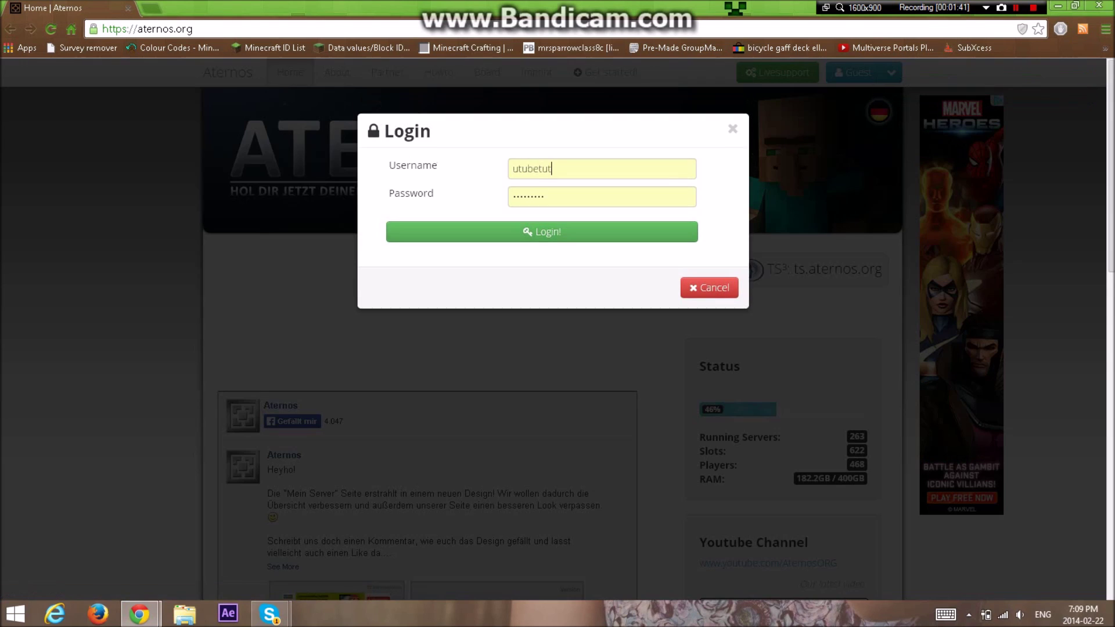
key("ctrl+a")
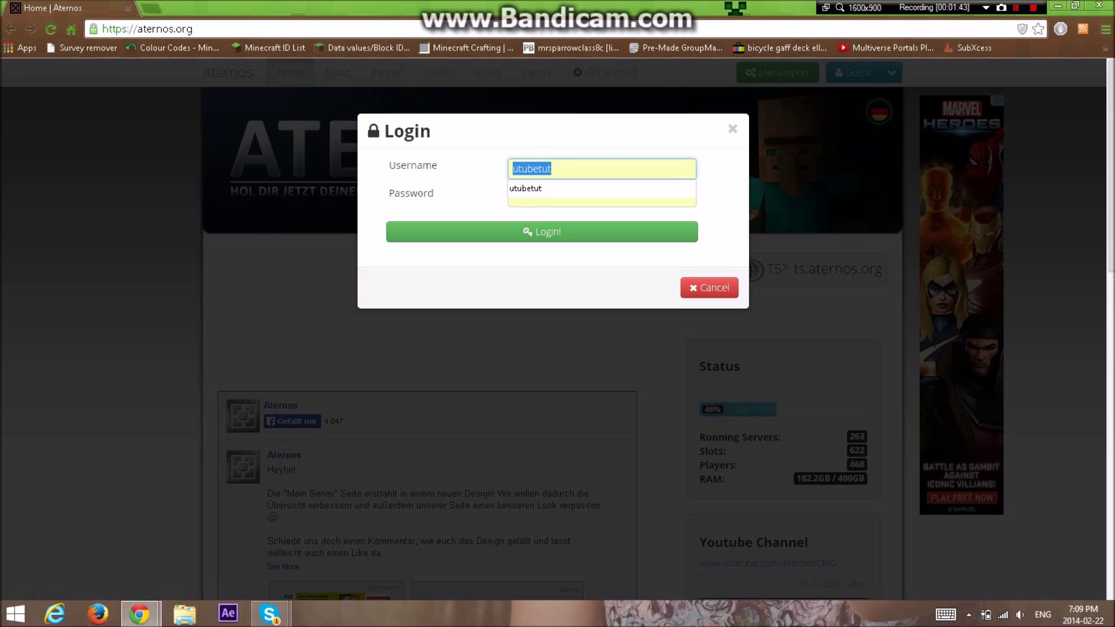
type("for")
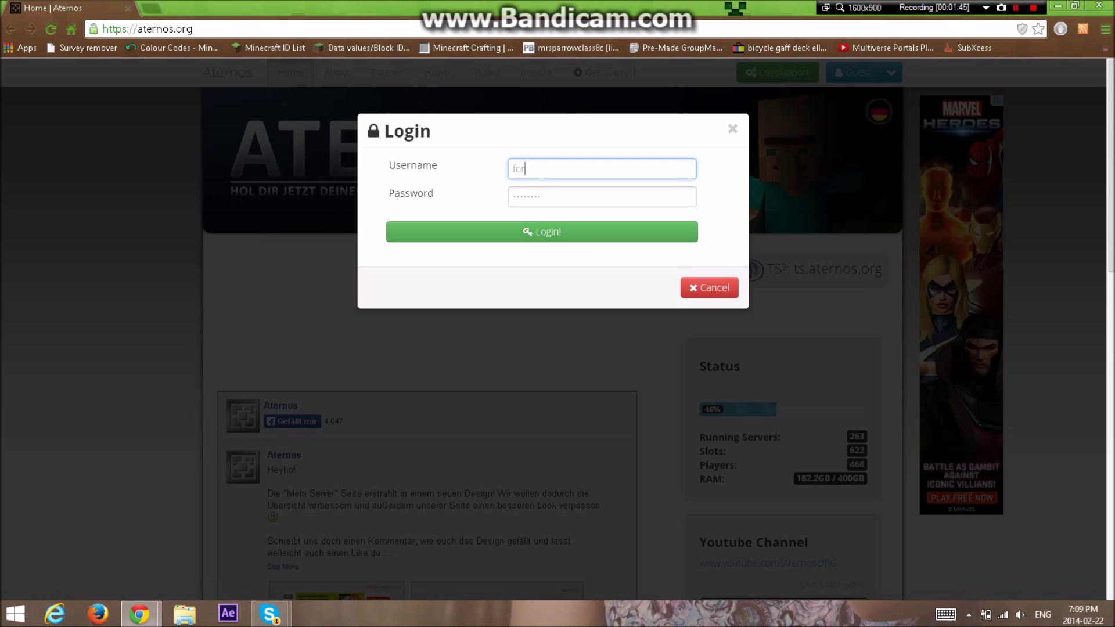
type("dandomthings")
key("Tab")
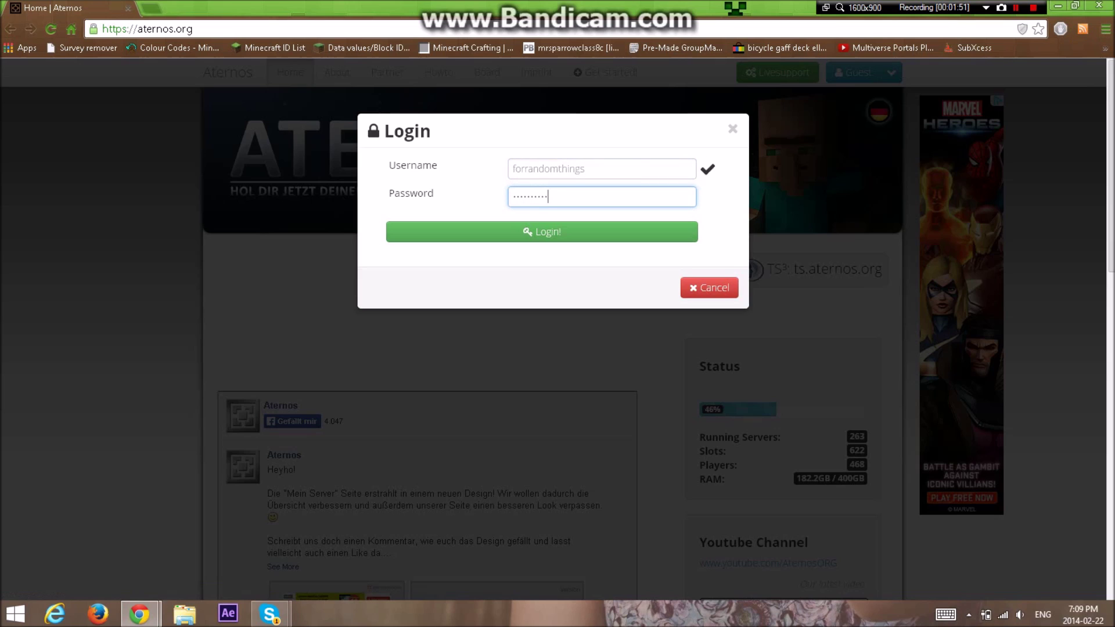
key("Return")
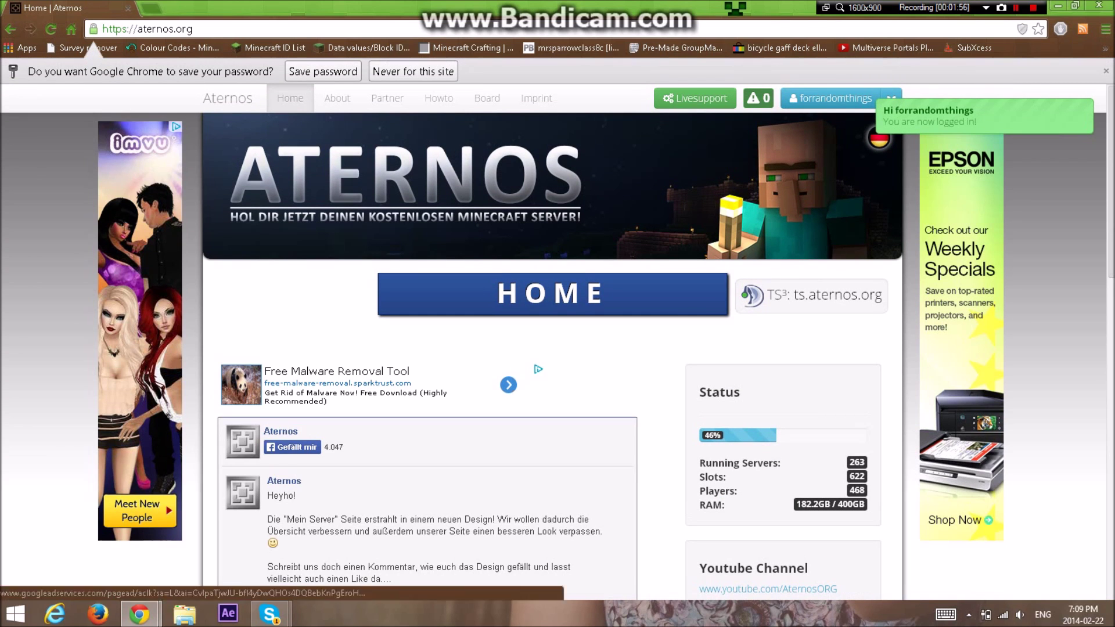
- Create a new server from the account menu
left_click(892, 97)
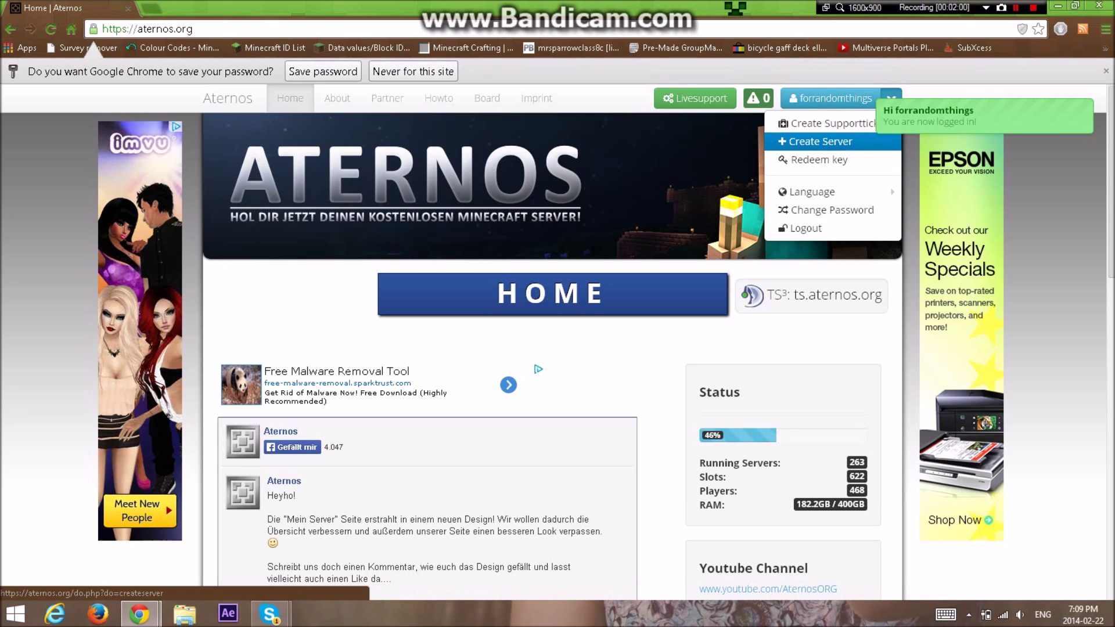
left_click(821, 141)
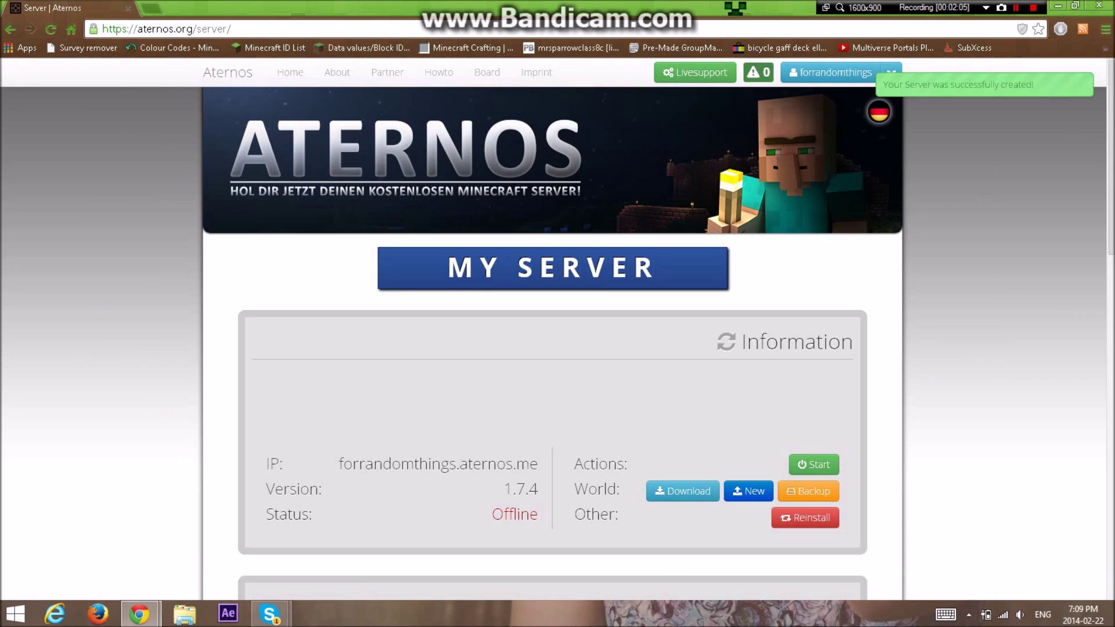
scroll(552, 349, "down", 1)
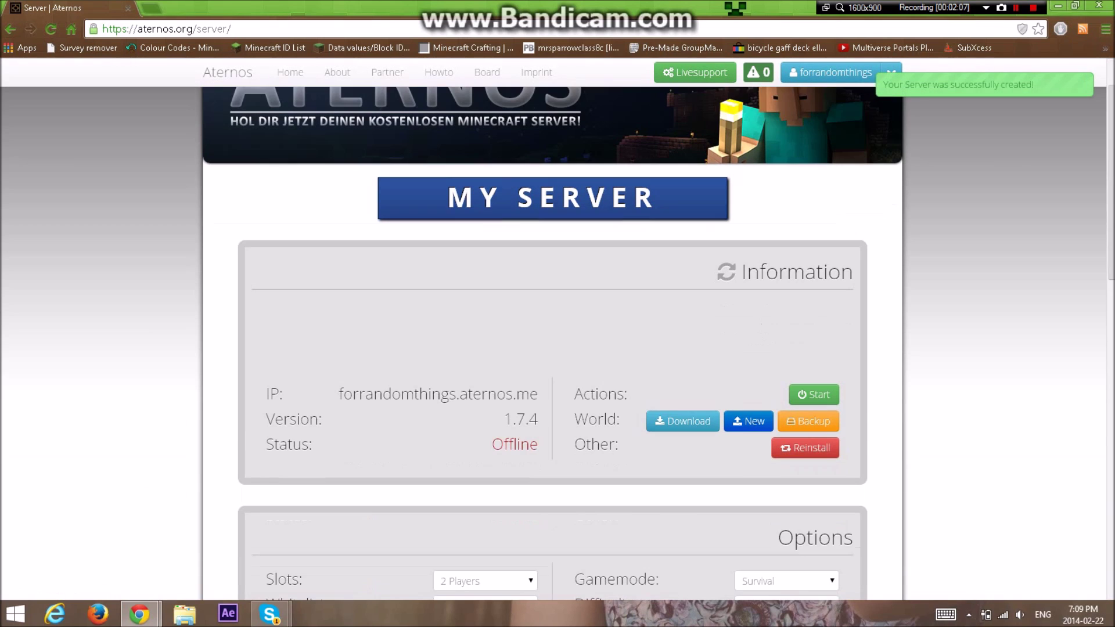
scroll(553, 349, "down", 3)
scroll(552, 349, "down", 3)
scroll(552, 349, "down", 3)
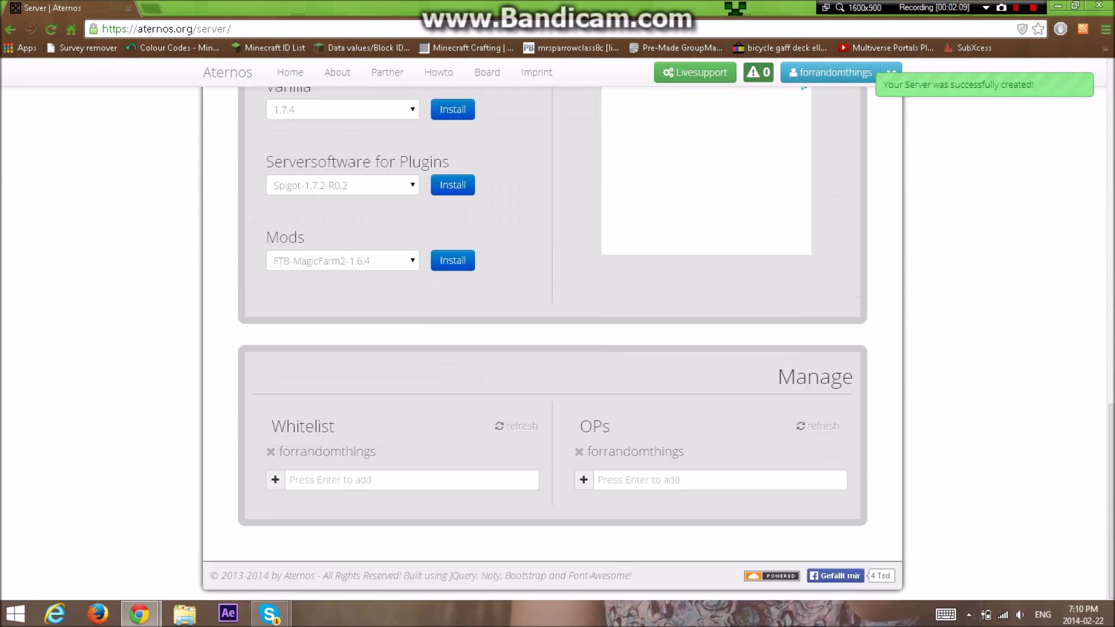
scroll(553, 349, "down", 2)
scroll(553, 349, "up", 5)
scroll(552, 349, "up", 4)
scroll(553, 349, "up", 1)
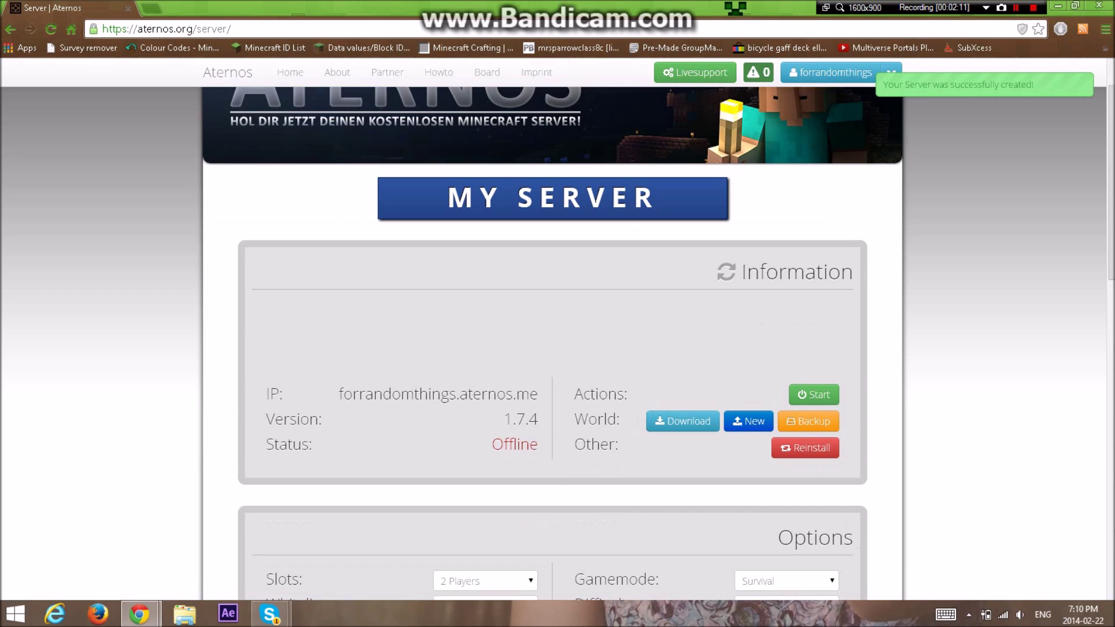
scroll(553, 349, "down", 3)
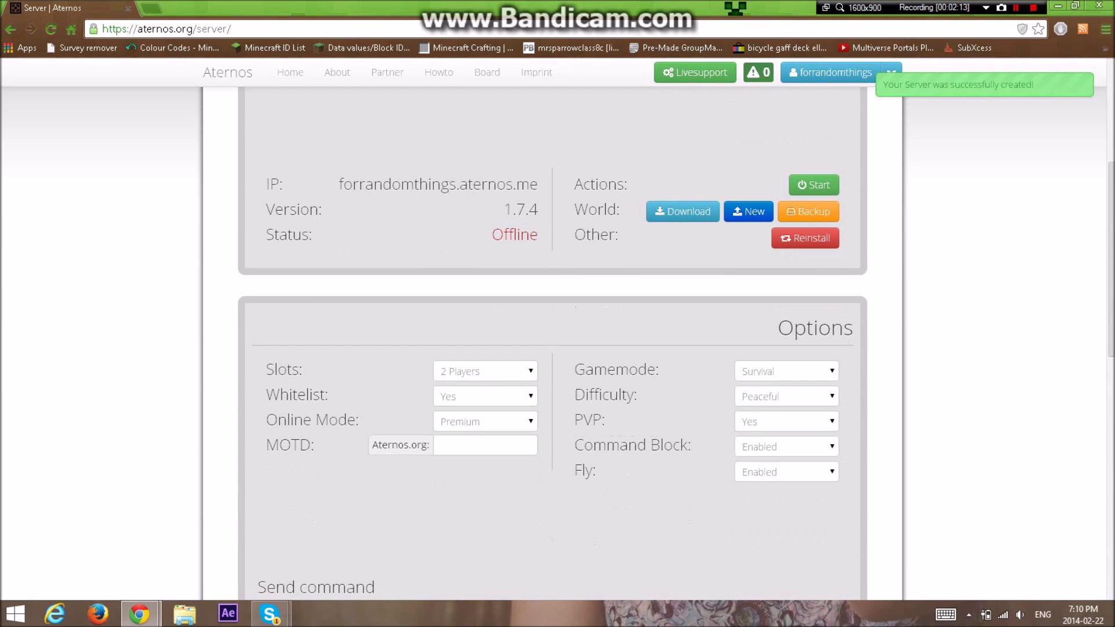
- Set 10 player slots, turn the whitelist off and keep online mode on Premium
left_click(485, 372)
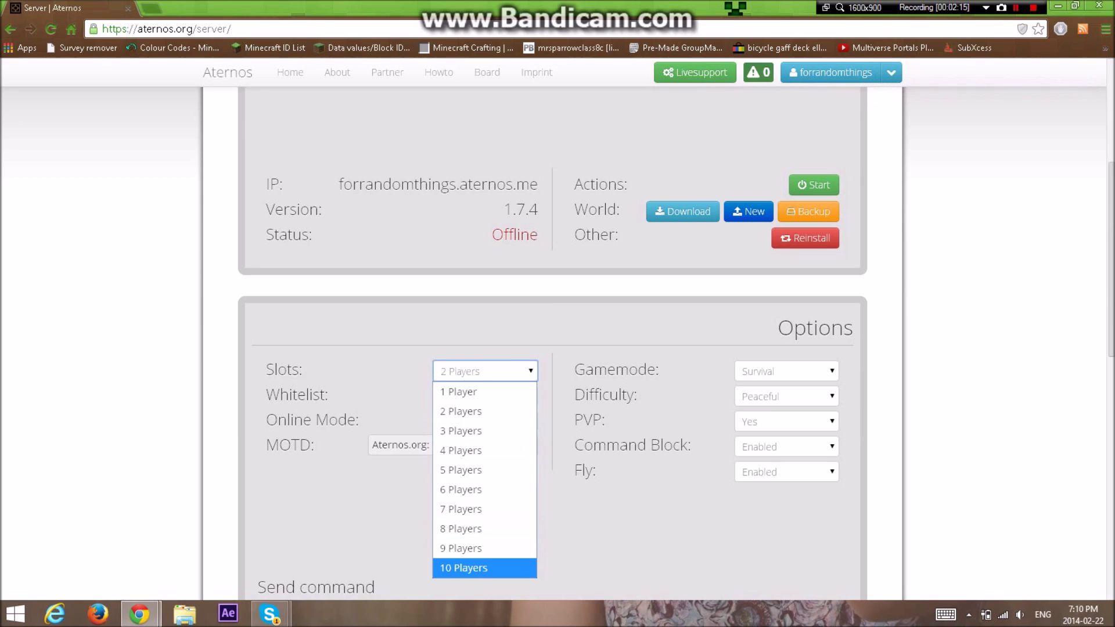
left_click(485, 571)
left_click(485, 396)
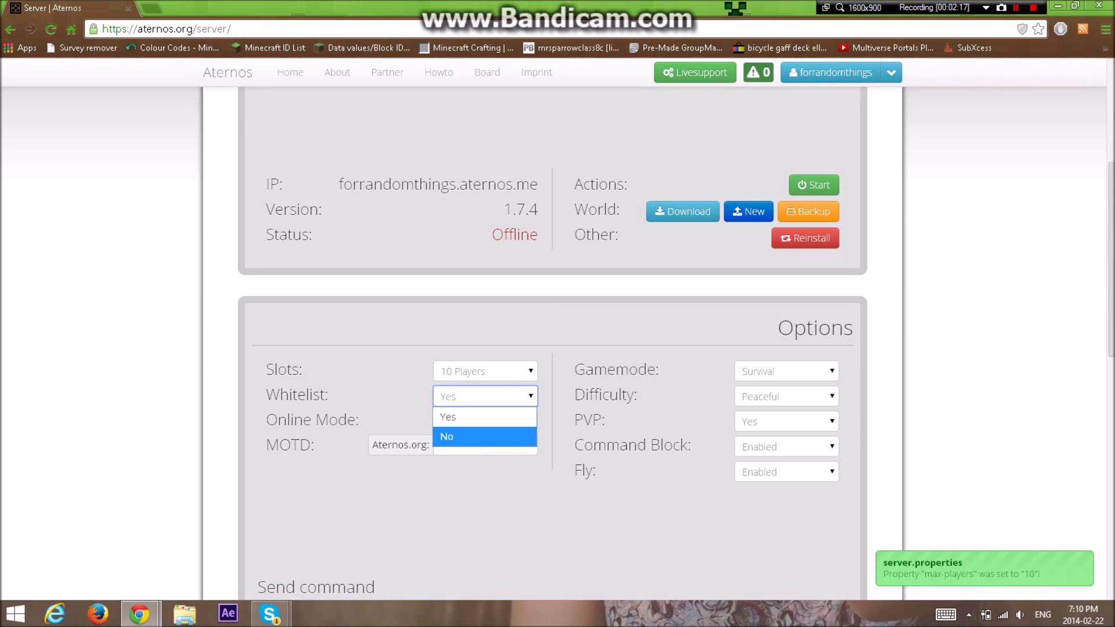
left_click(485, 435)
left_click(485, 422)
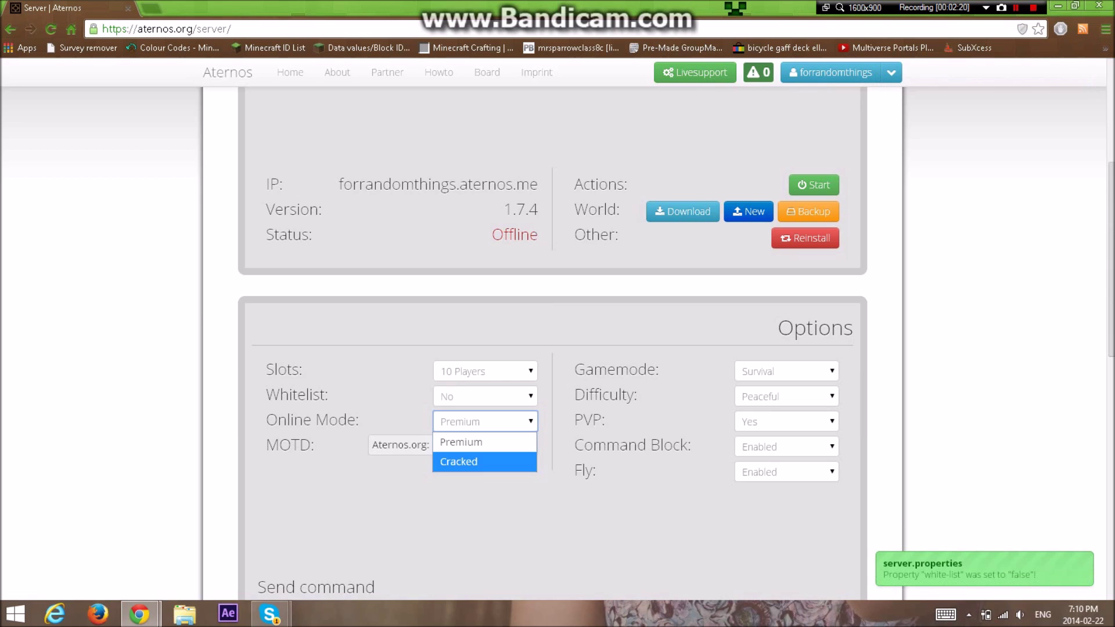
left_click(458, 442)
- Enter a custom MOTD, set Creative gamemode, and keep Peaceful difficulty and PVP enabled
left_click(485, 444)
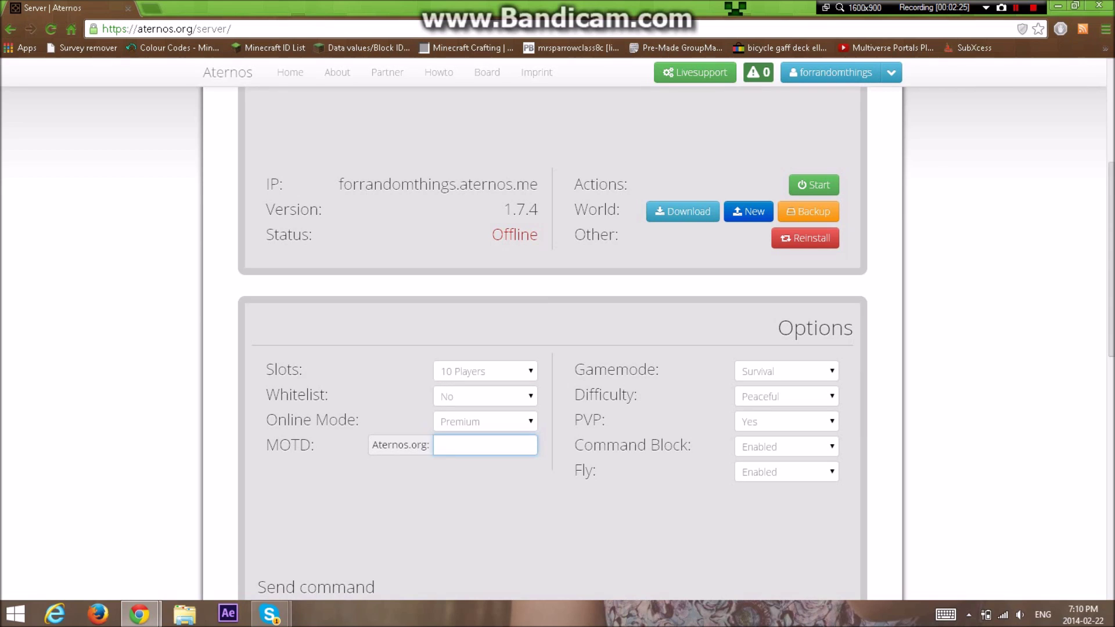
type("Forr")
type("andomthingsu")
type("tubetut")
left_click(787, 371)
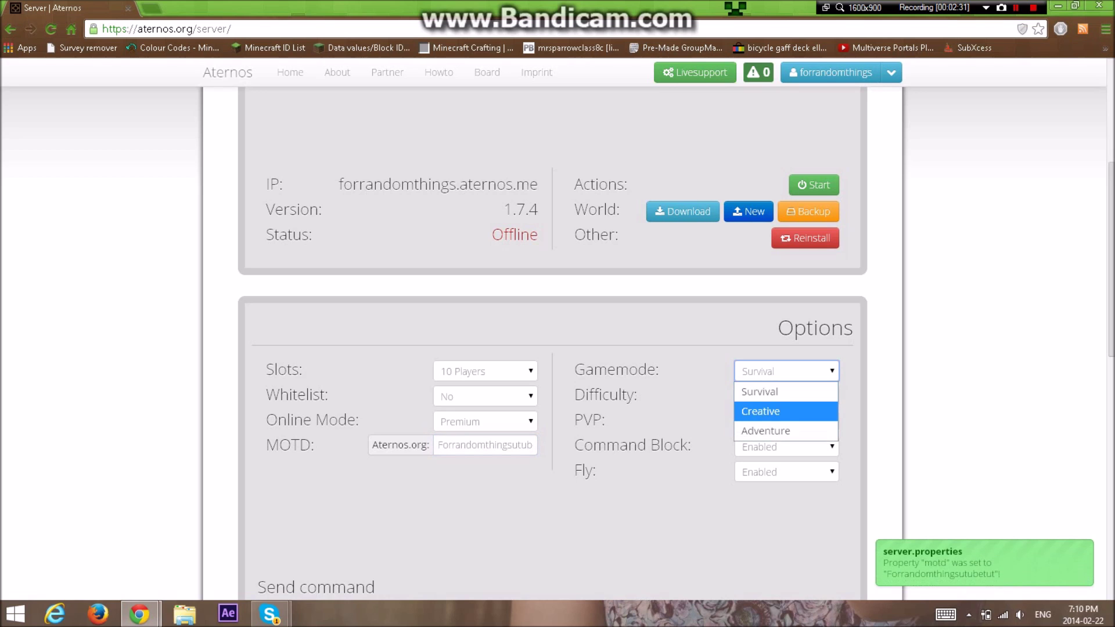
left_click(766, 408)
left_click(787, 396)
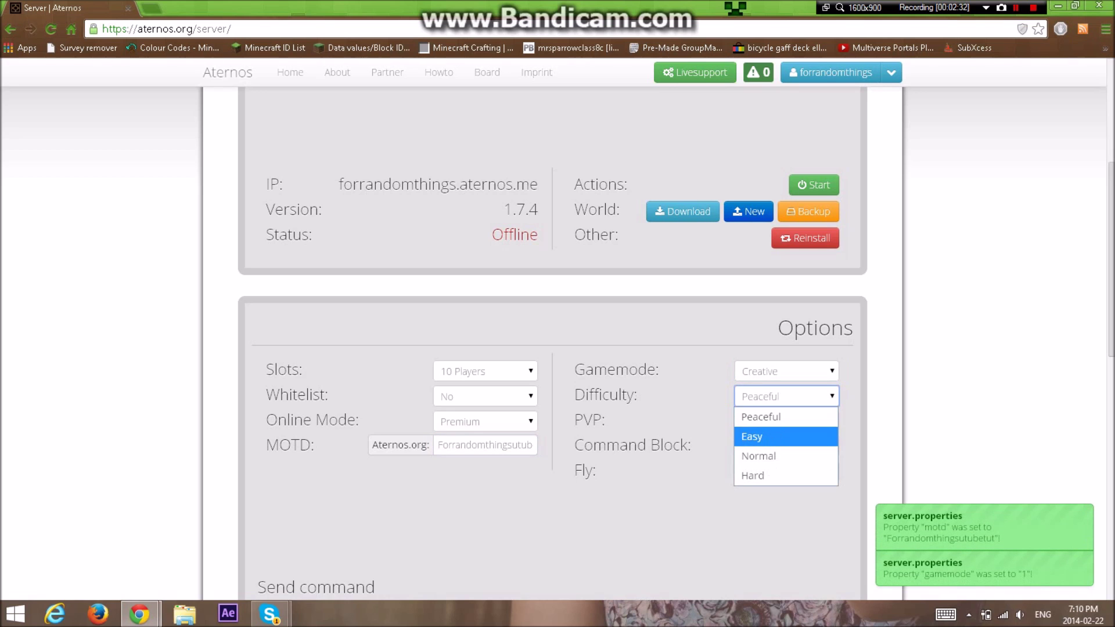
left_click(768, 409)
left_click(787, 423)
left_click(768, 440)
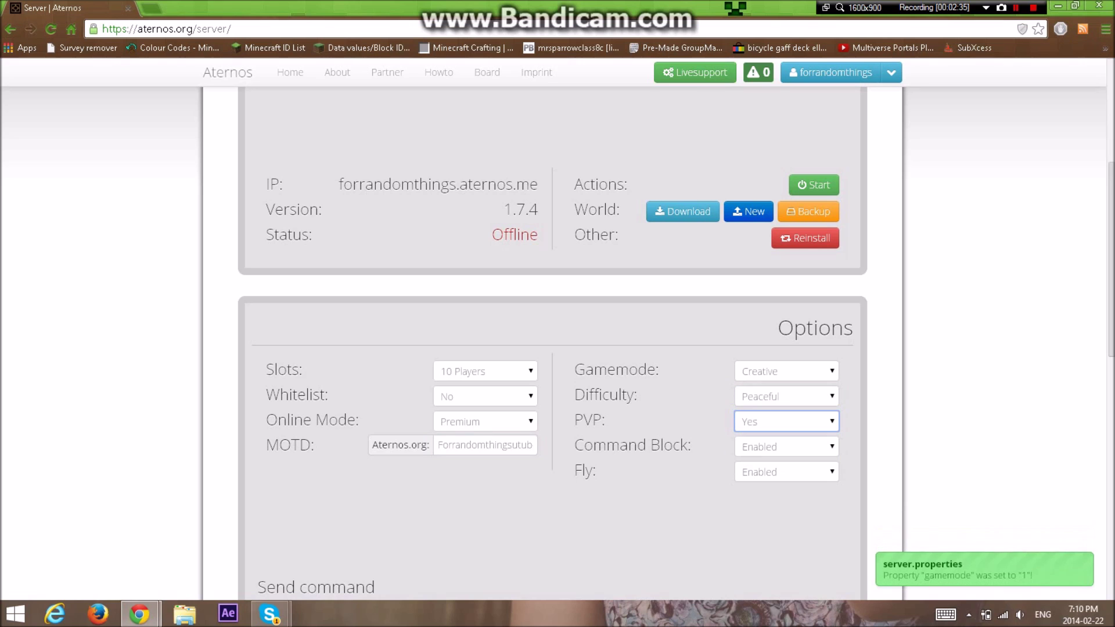
scroll(552, 349, "down", 3)
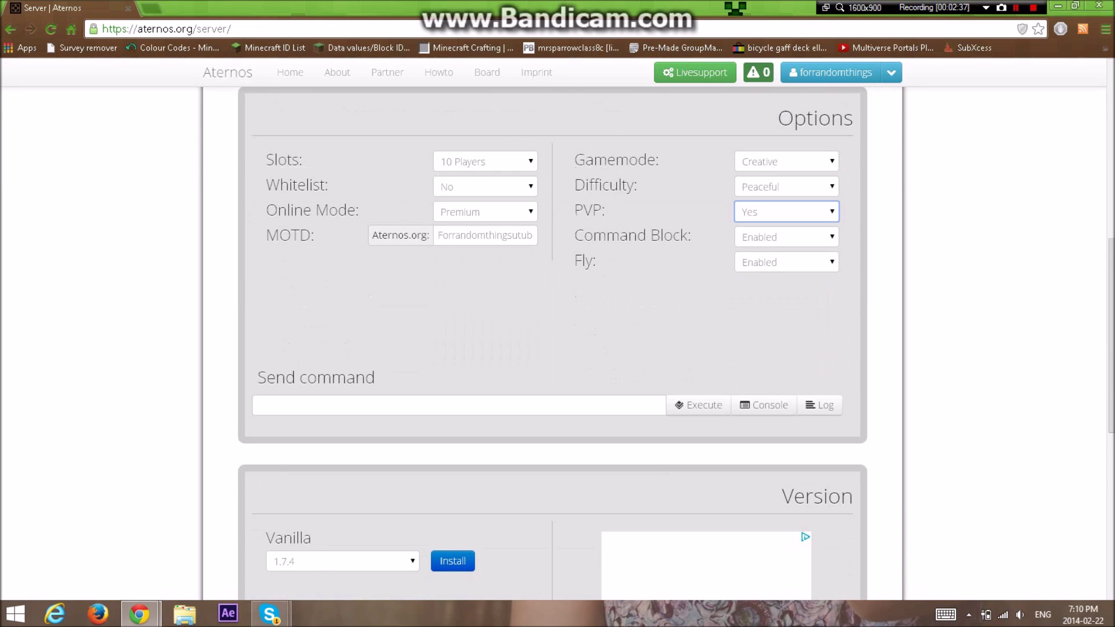
scroll(553, 349, "down", 3)
- Browse the vanilla versions and install vanilla Minecraft 1.7.4
left_click(342, 351)
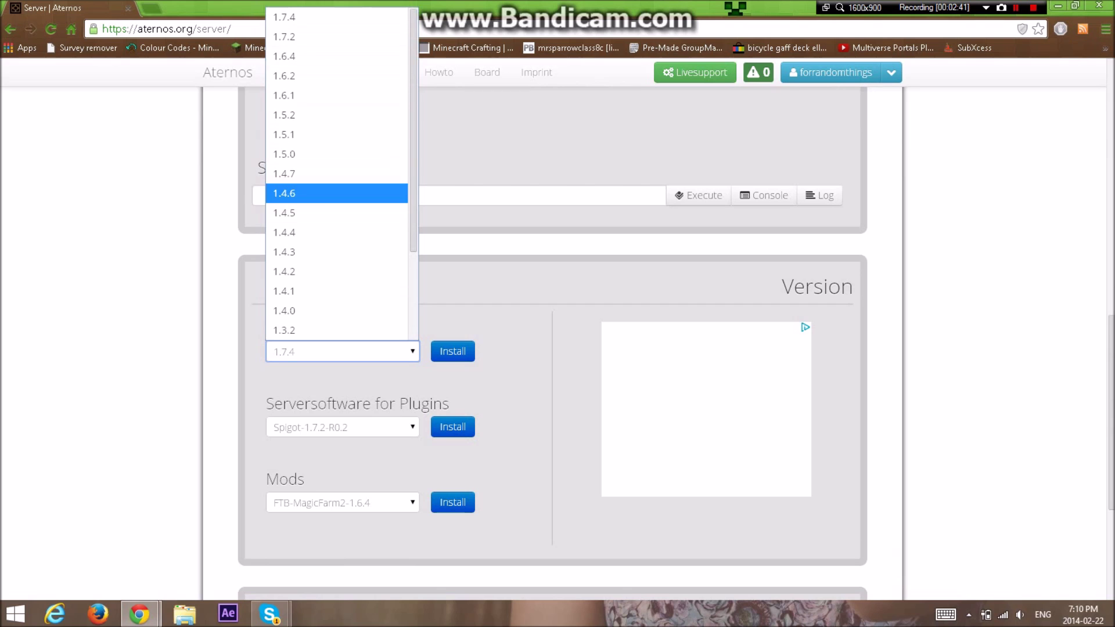
scroll(340, 331, "down", 1)
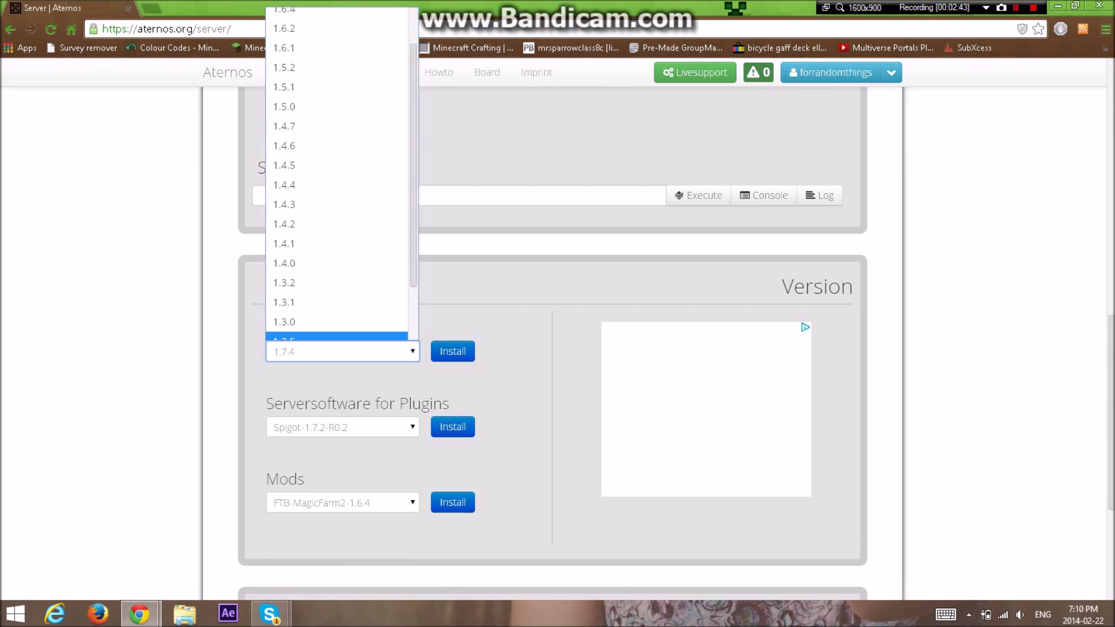
key("Escape")
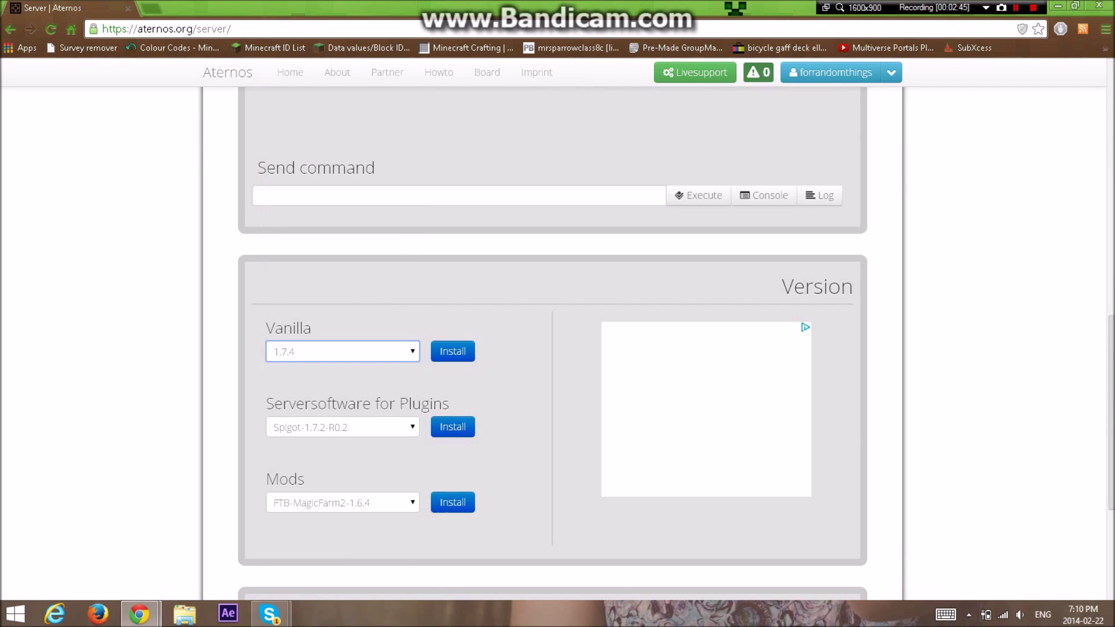
left_click(452, 350)
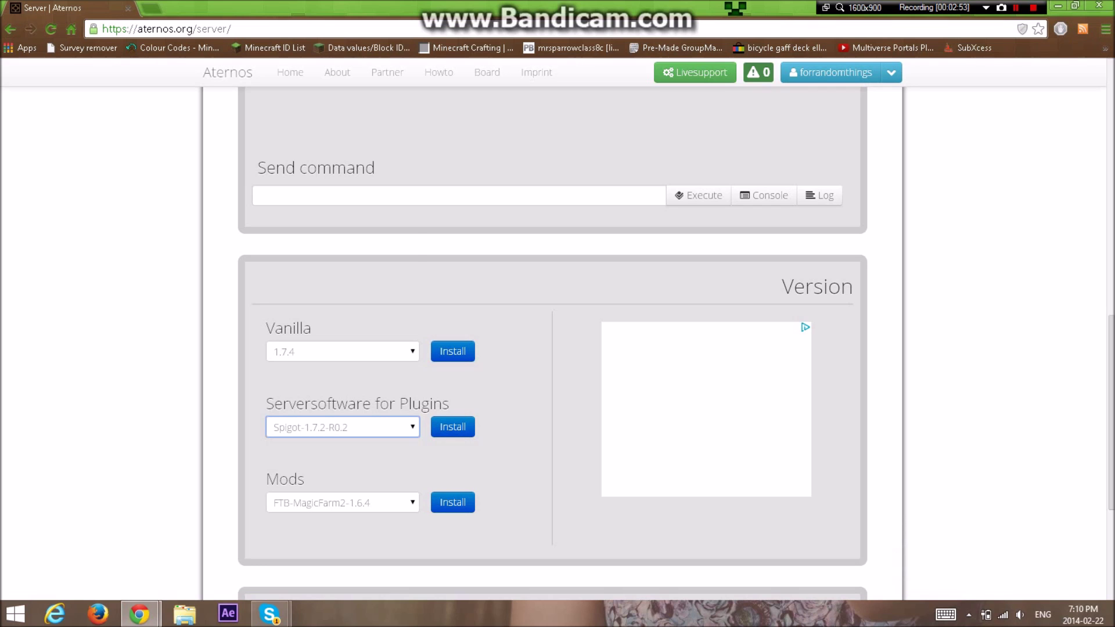
- Browse plugin software and modpacks, then install Craftbukkit-1.7.2-R0.1-DEV
left_click(342, 427)
left_click(342, 503)
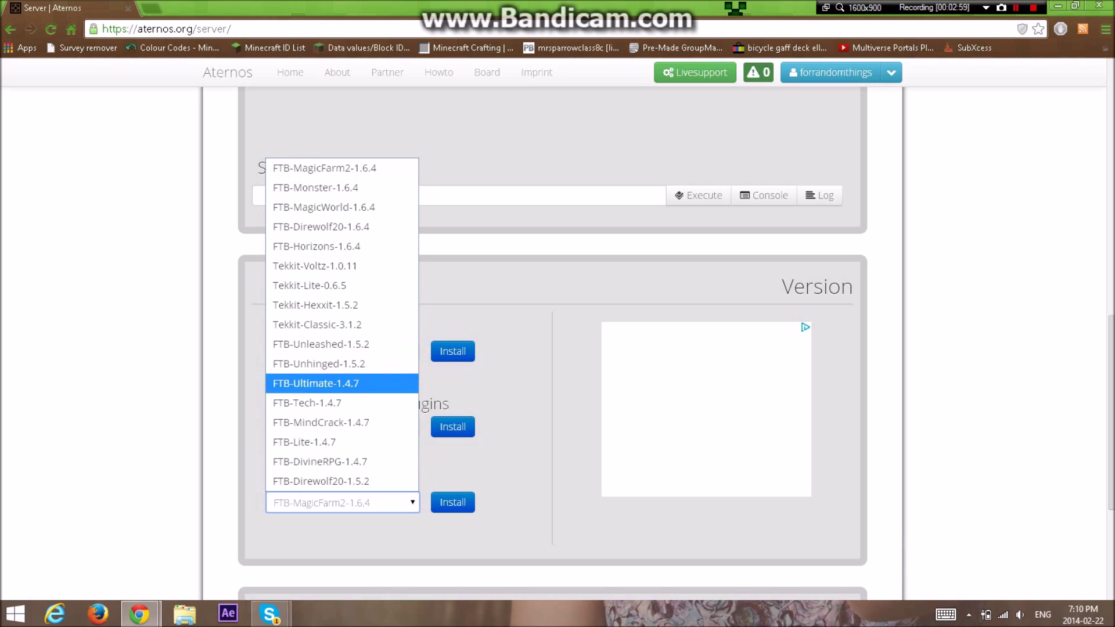
key("Escape")
left_click(341, 427)
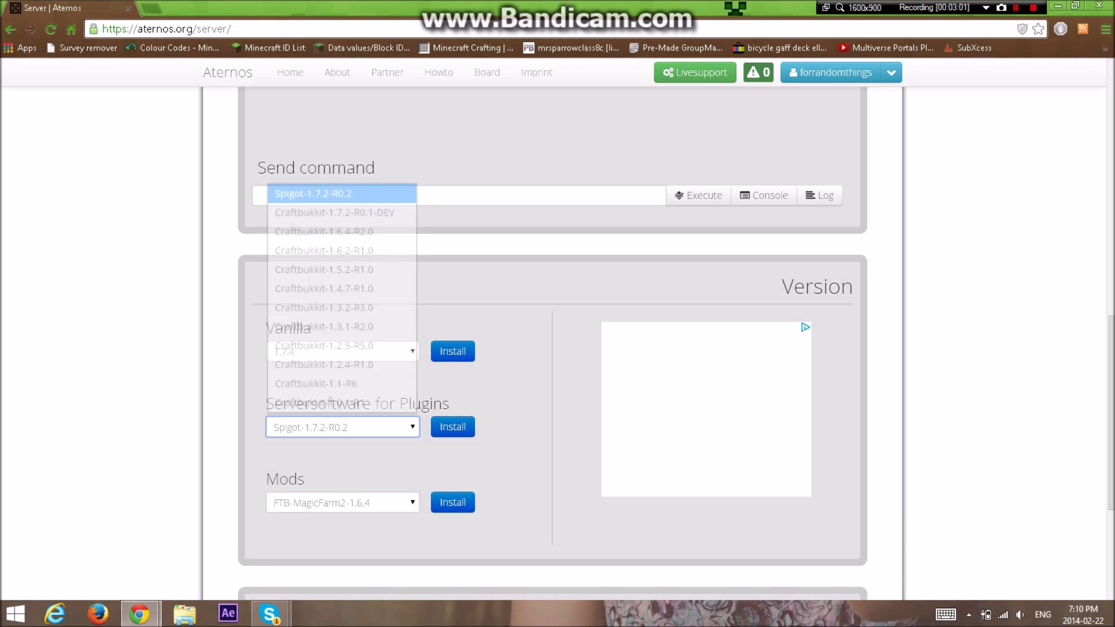
left_click(335, 209)
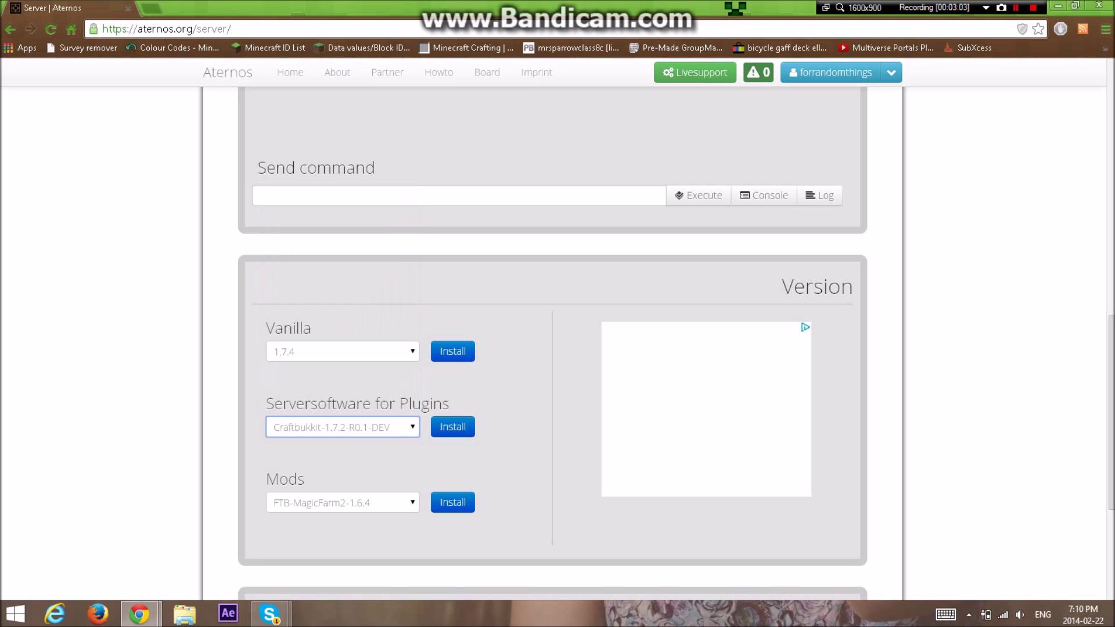
left_click(452, 426)
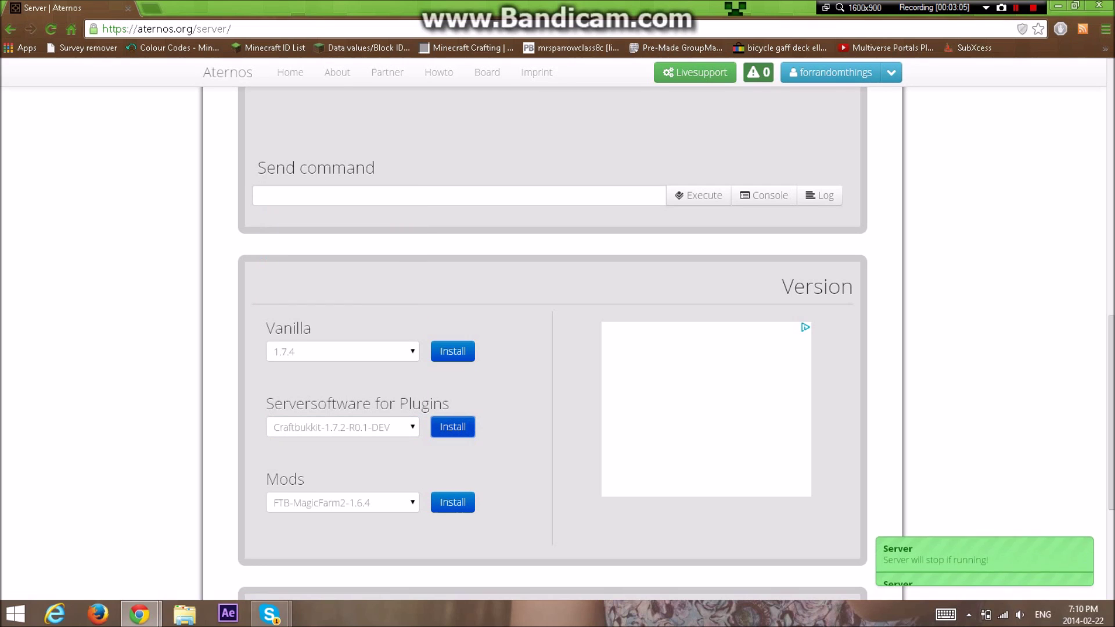
scroll(558, 349, "up", 1)
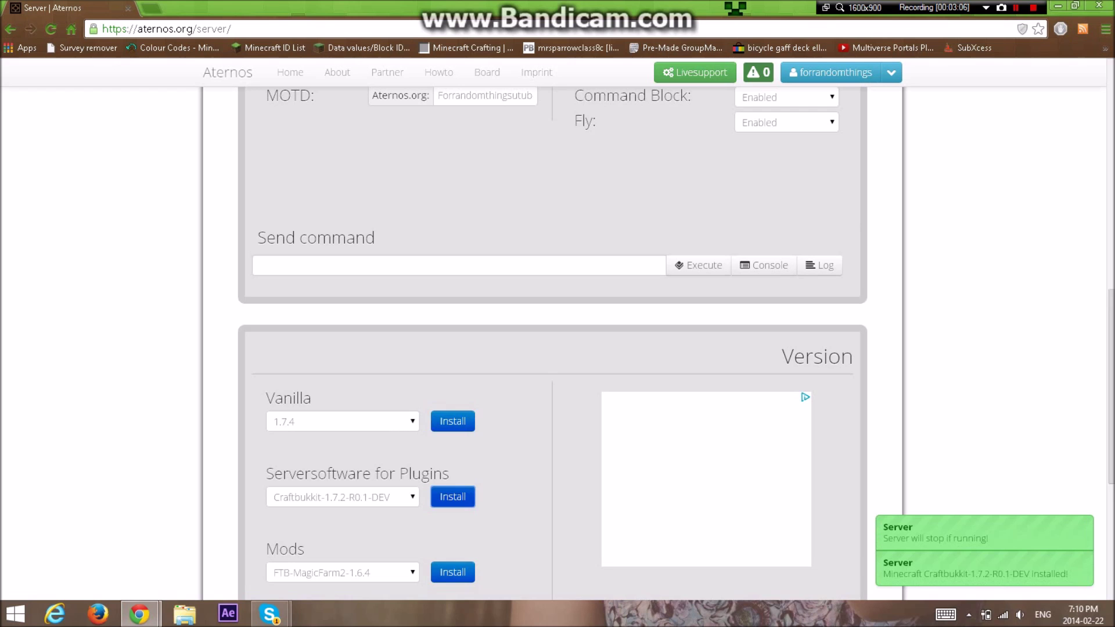
scroll(557, 349, "up", 5)
scroll(558, 349, "up", 3)
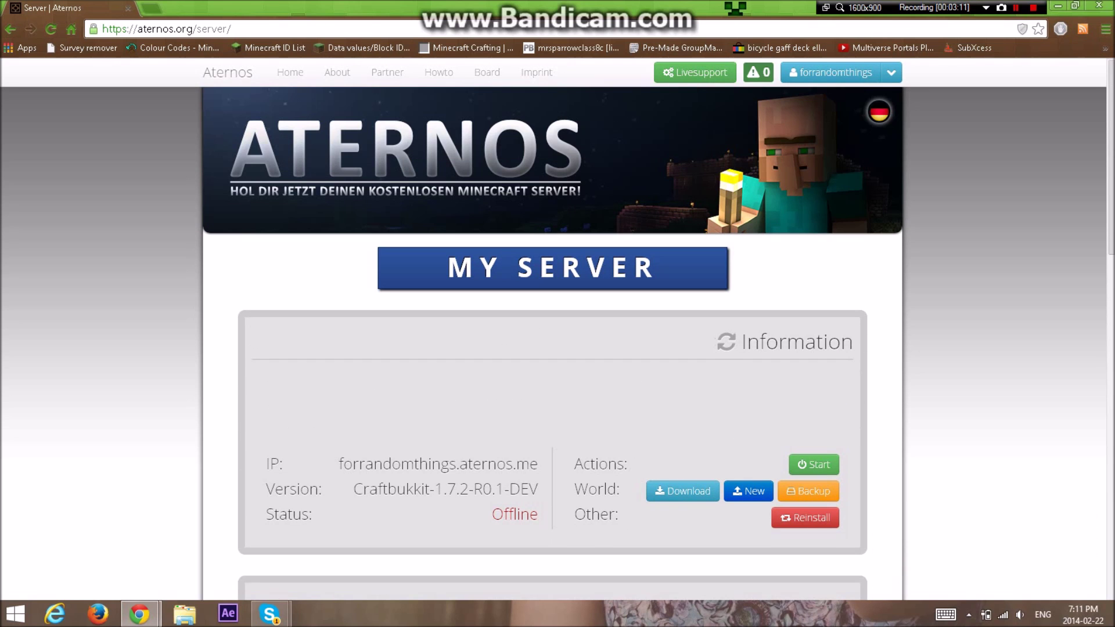
left_click_drag(365, 488, 458, 489)
- Go to the server's Files & Plugins page through the account menu
left_click(459, 488)
scroll(459, 489, "down", 3)
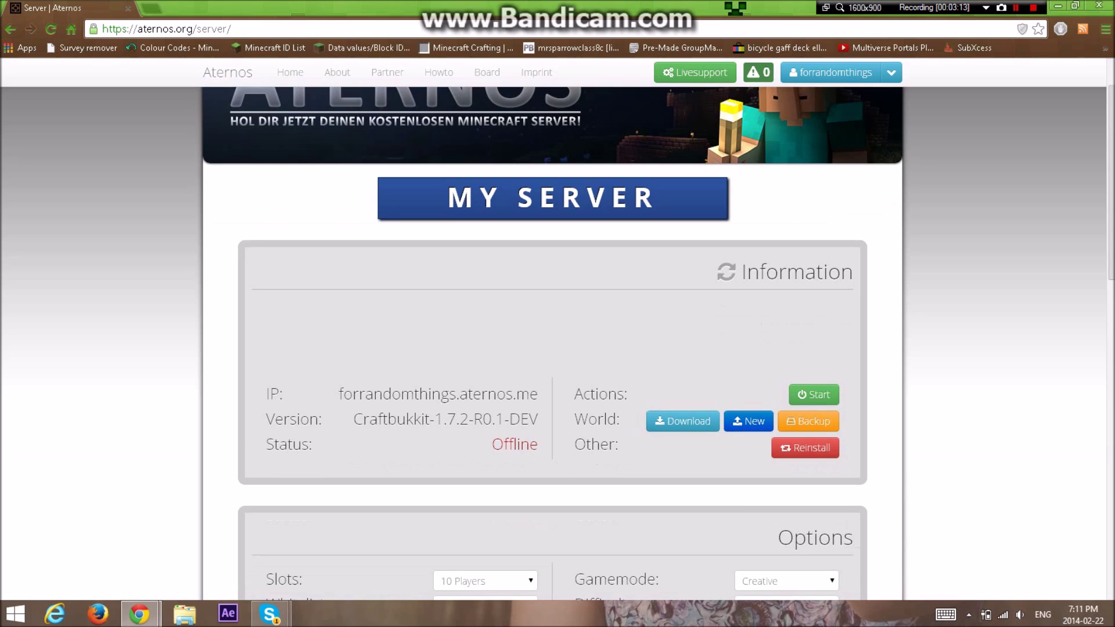
scroll(459, 489, "down", 3)
scroll(458, 489, "down", 5)
scroll(458, 489, "down", 5)
scroll(459, 489, "down", 4)
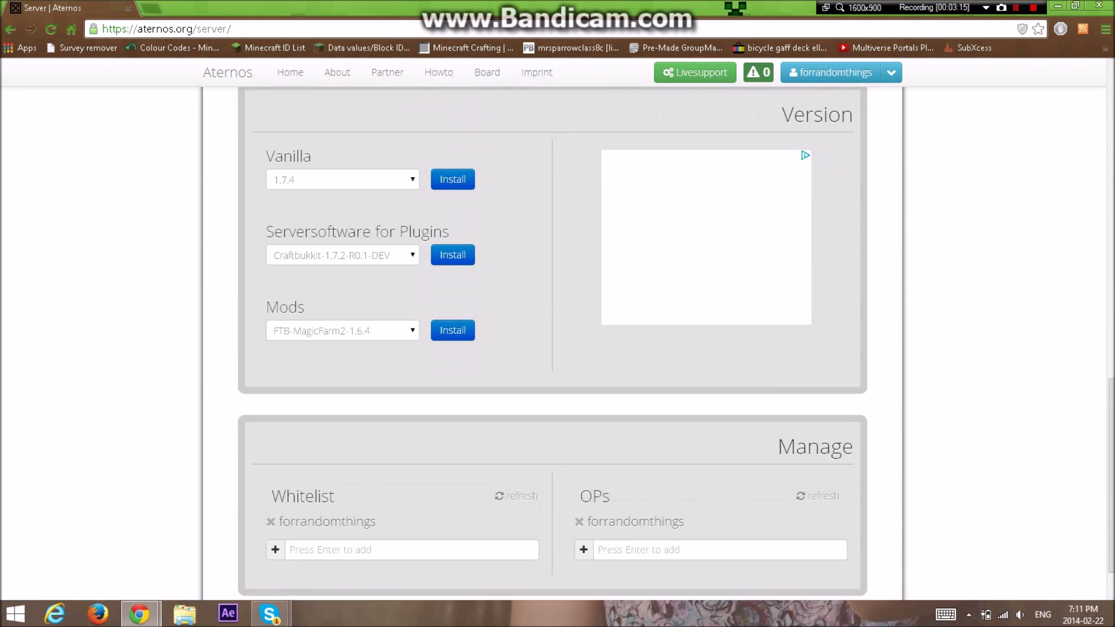
scroll(458, 349, "up", 6)
scroll(458, 350, "up", 6)
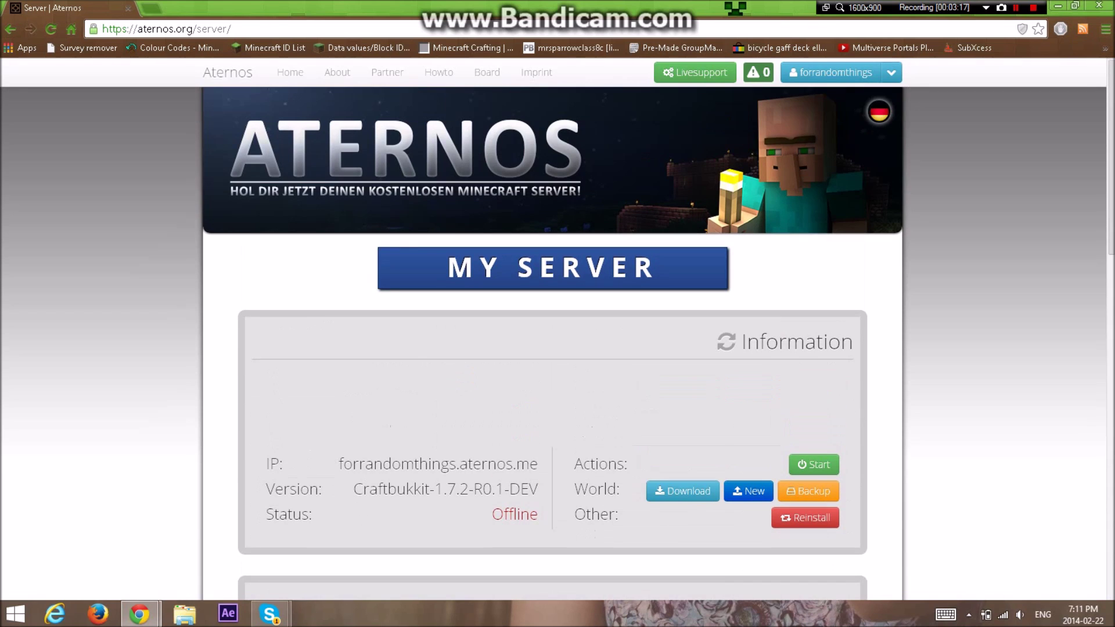
left_click(891, 72)
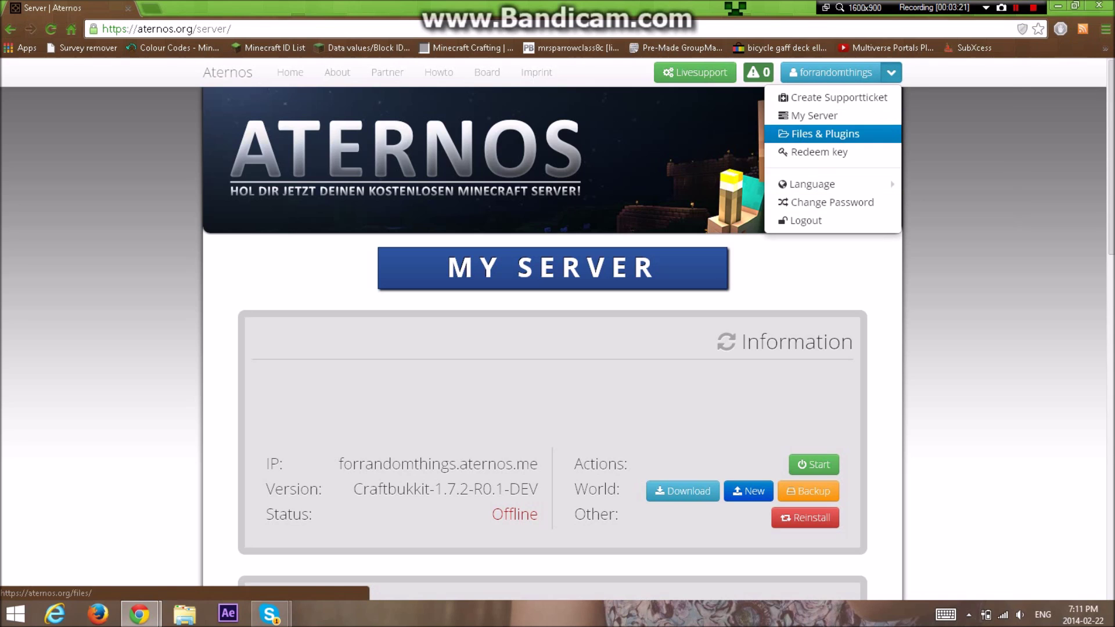
left_click(825, 133)
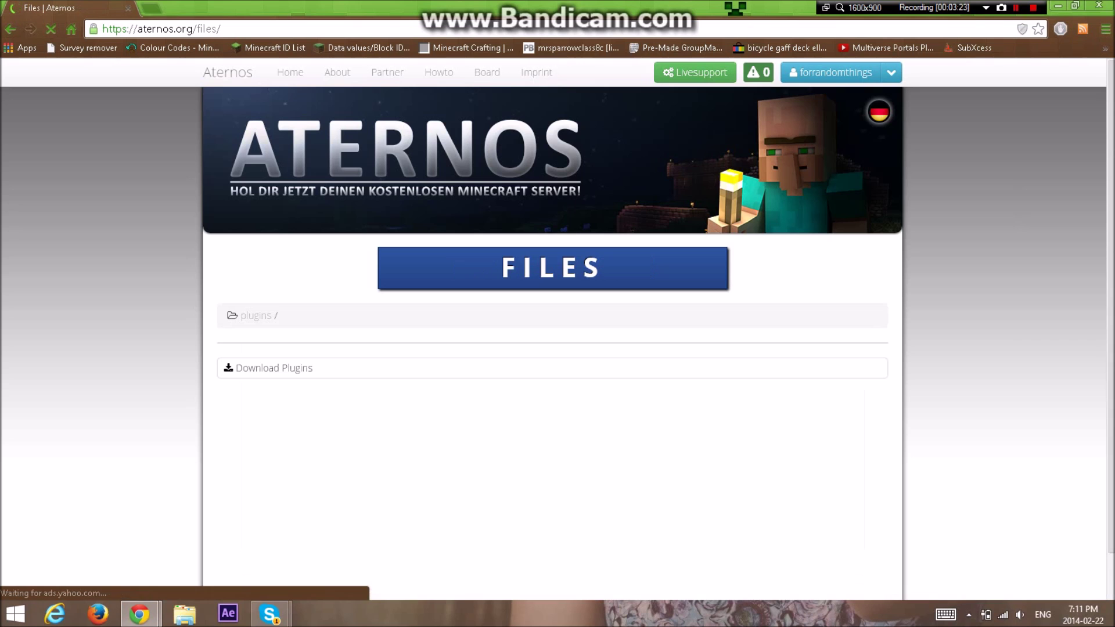
- Install Citizens build 1053 for CB 1.7.2-R0.2 from the plugin catalogue, then close the catalogue
left_click(274, 368)
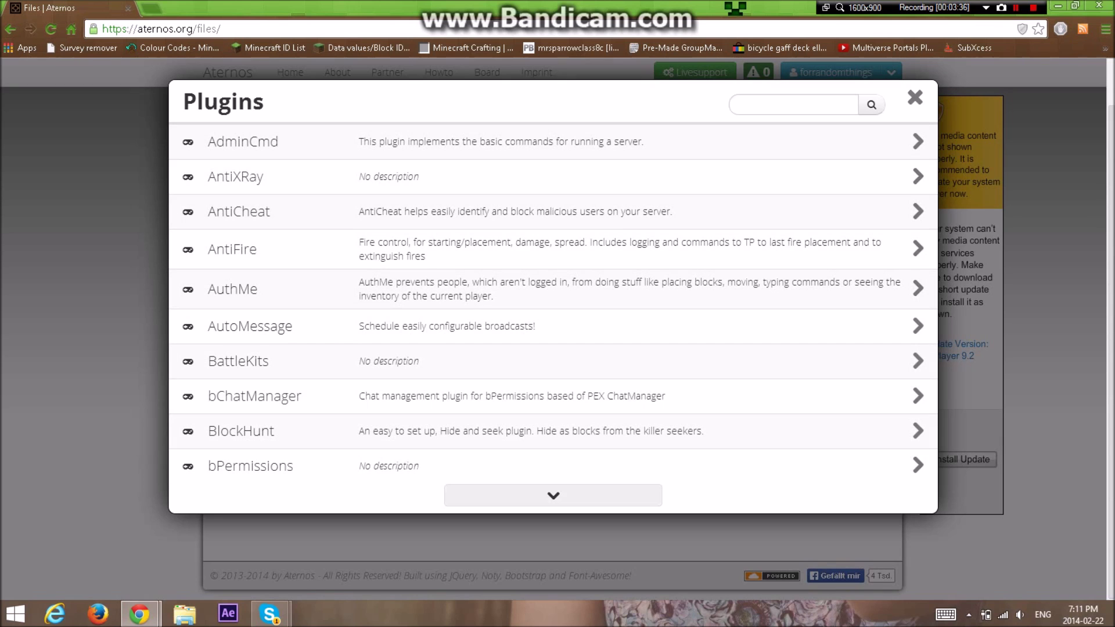
scroll(553, 435, "down", 3)
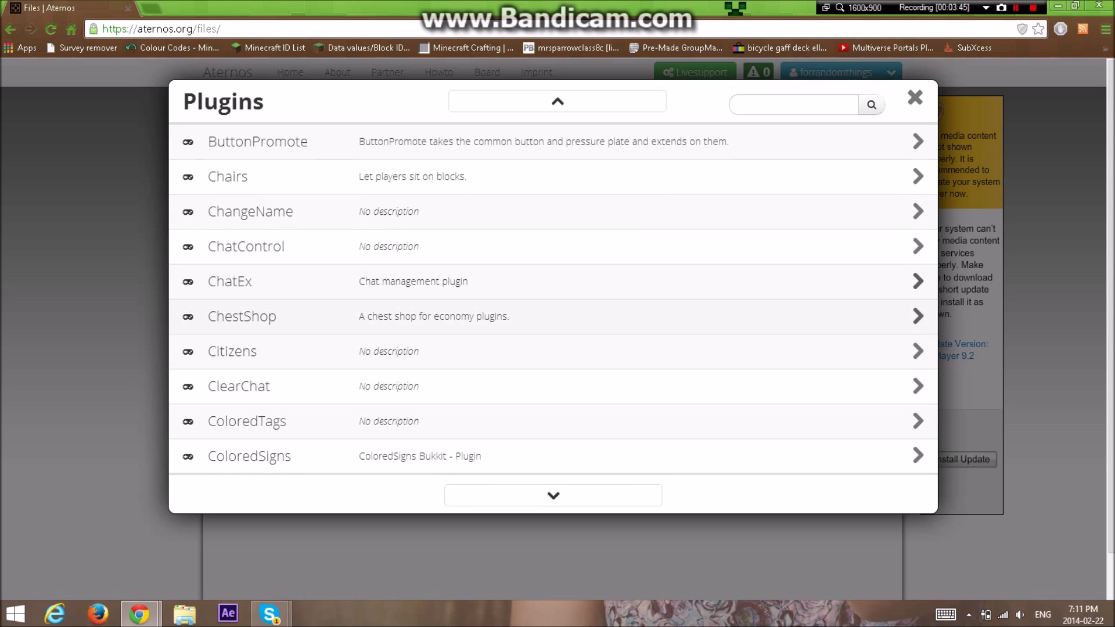
left_click(917, 351)
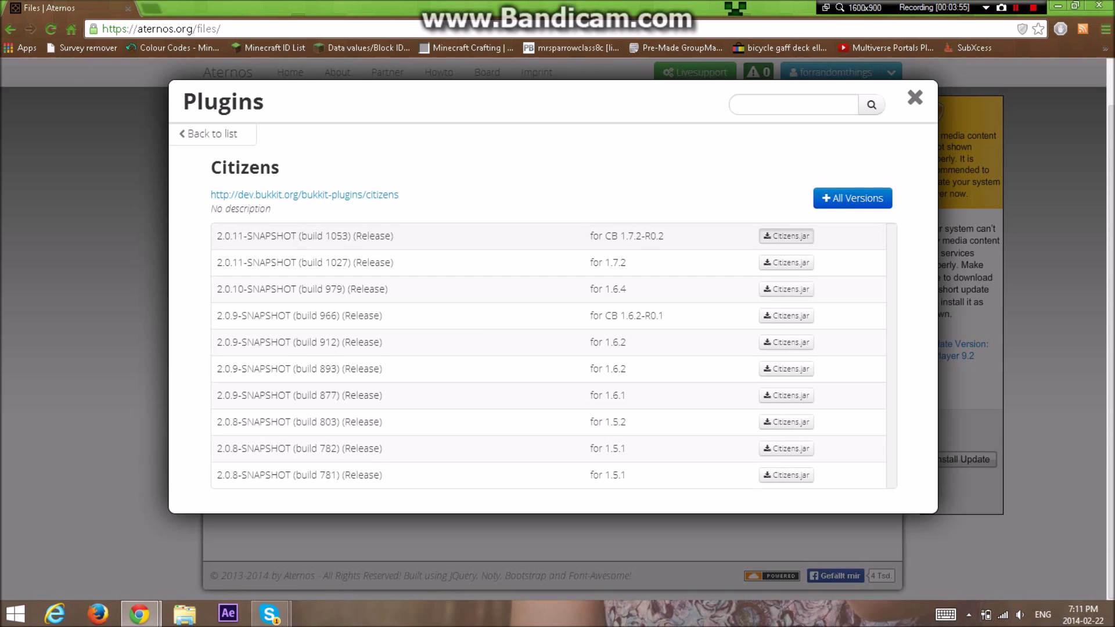
left_click(787, 236)
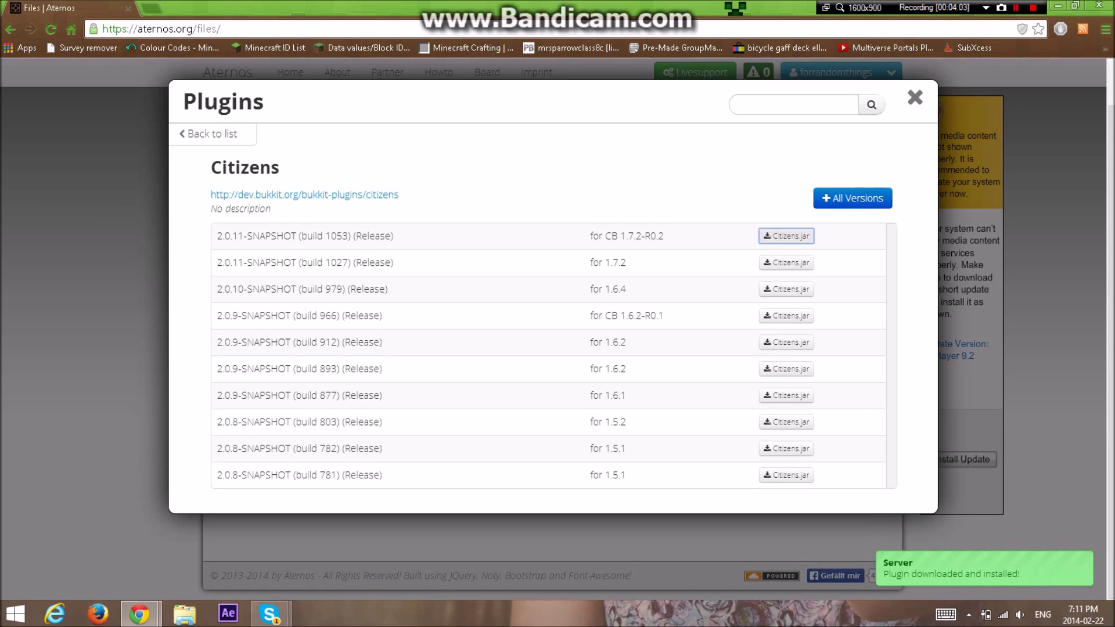
key("Escape")
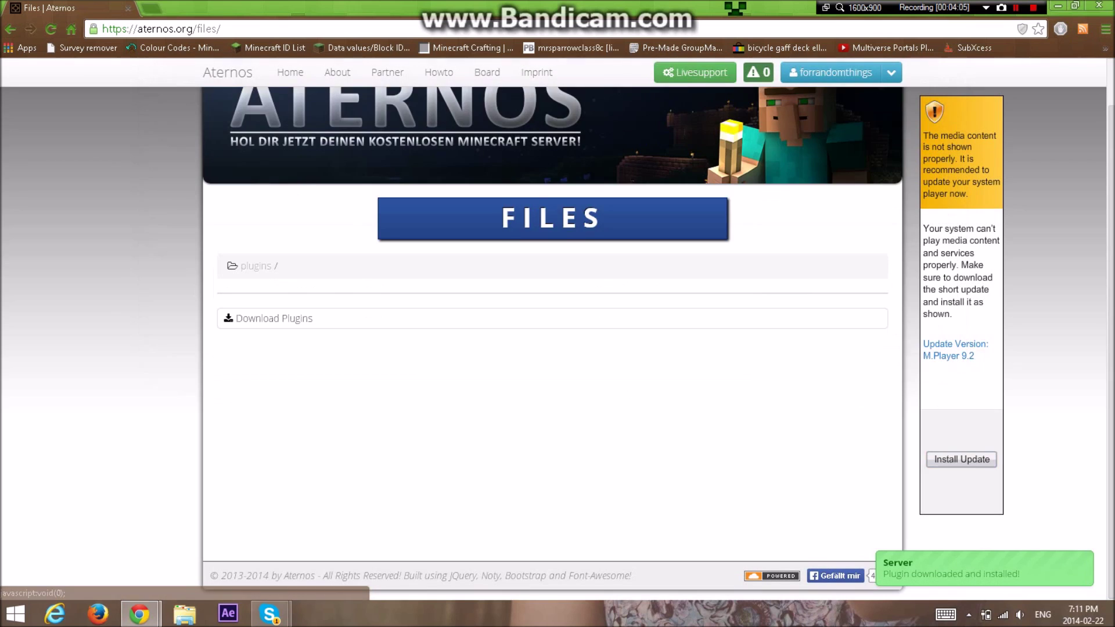
- Return to the server overview and start the Craftbukkit server
left_click(890, 72)
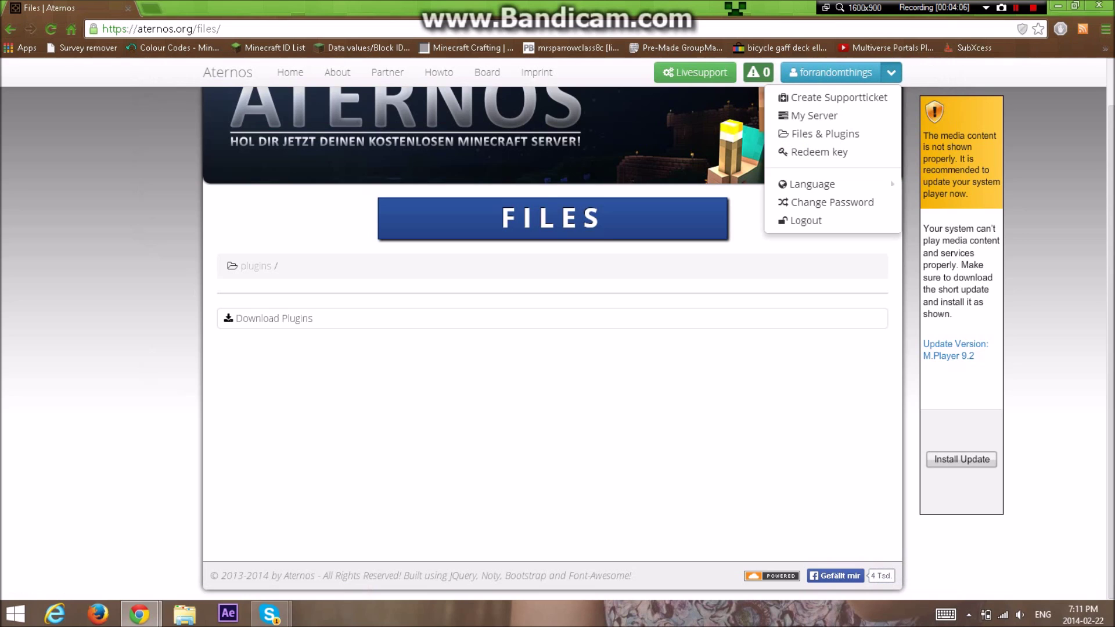
left_click(832, 116)
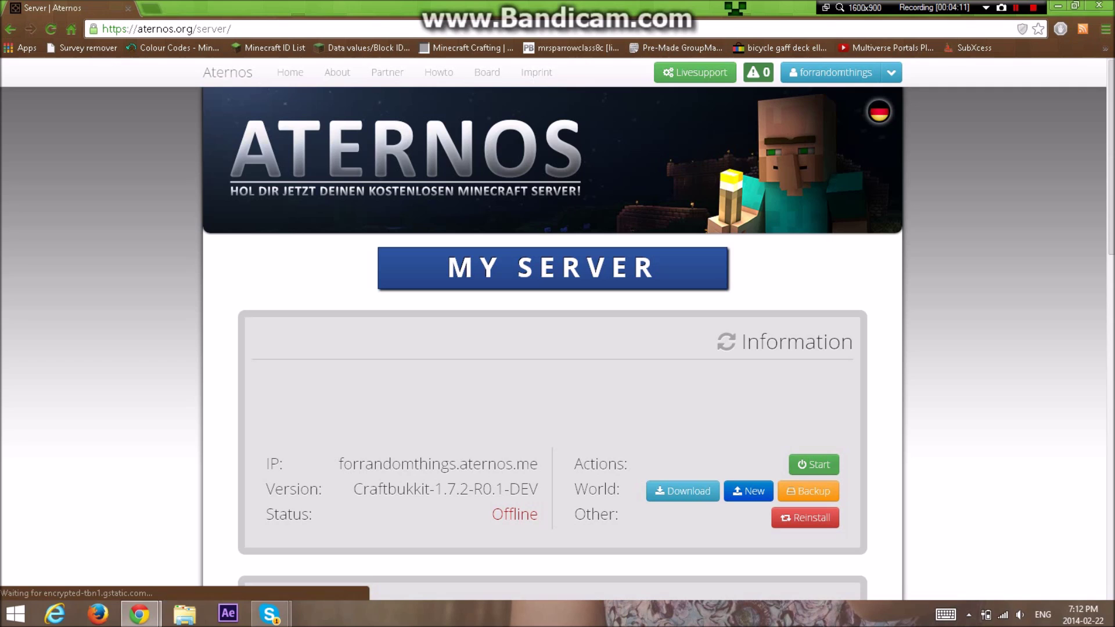
left_click(814, 464)
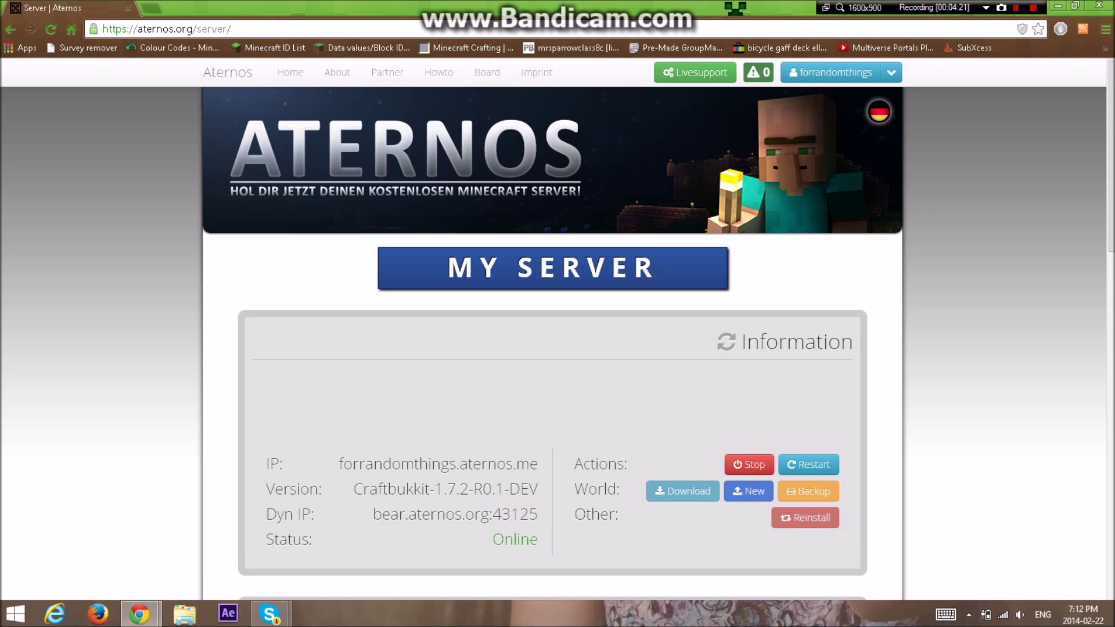
left_click_drag(599, 463, 607, 463)
left_click(604, 463)
- Highlight the server address and dynamic IP, then bring up the Skype call
left_click_drag(338, 464, 538, 464)
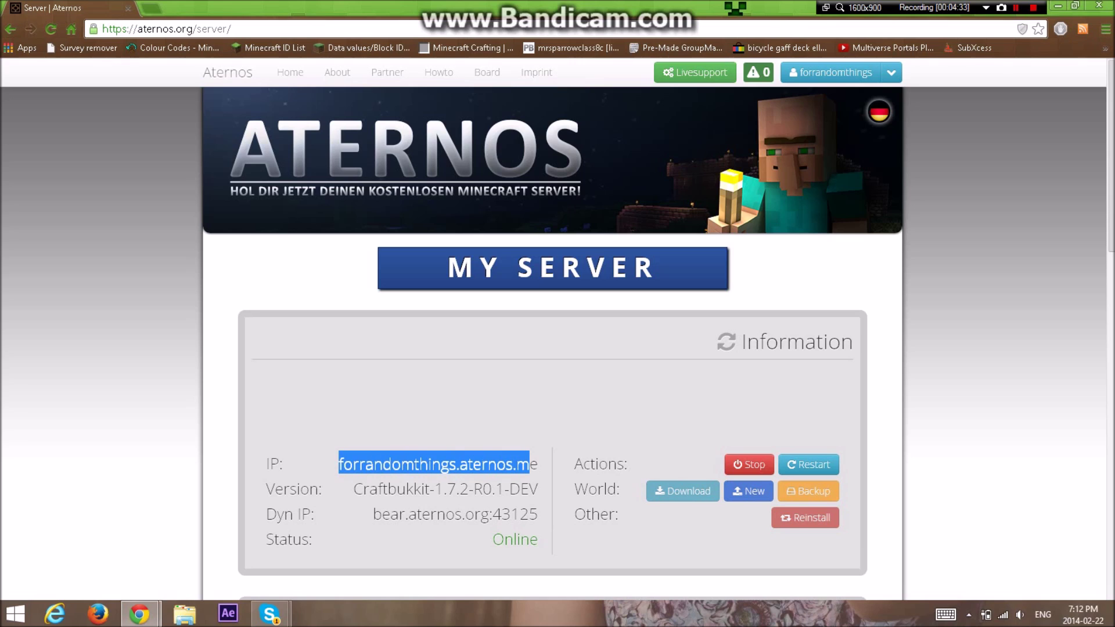
left_click(539, 464)
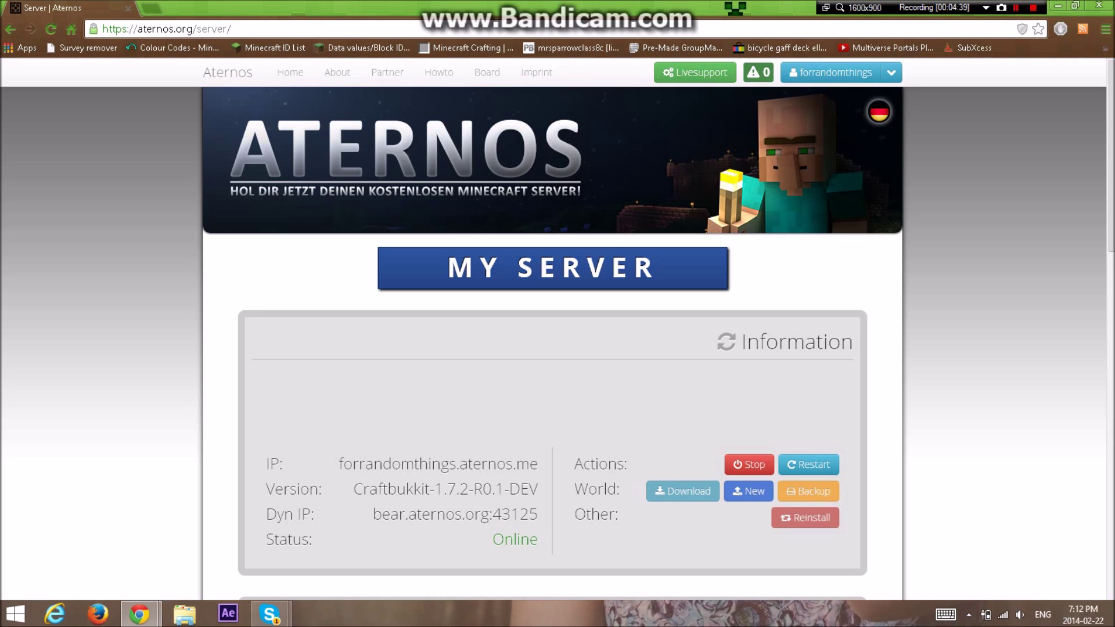
left_click_drag(373, 515, 382, 514)
left_click(378, 514)
left_click_drag(539, 514, 446, 515)
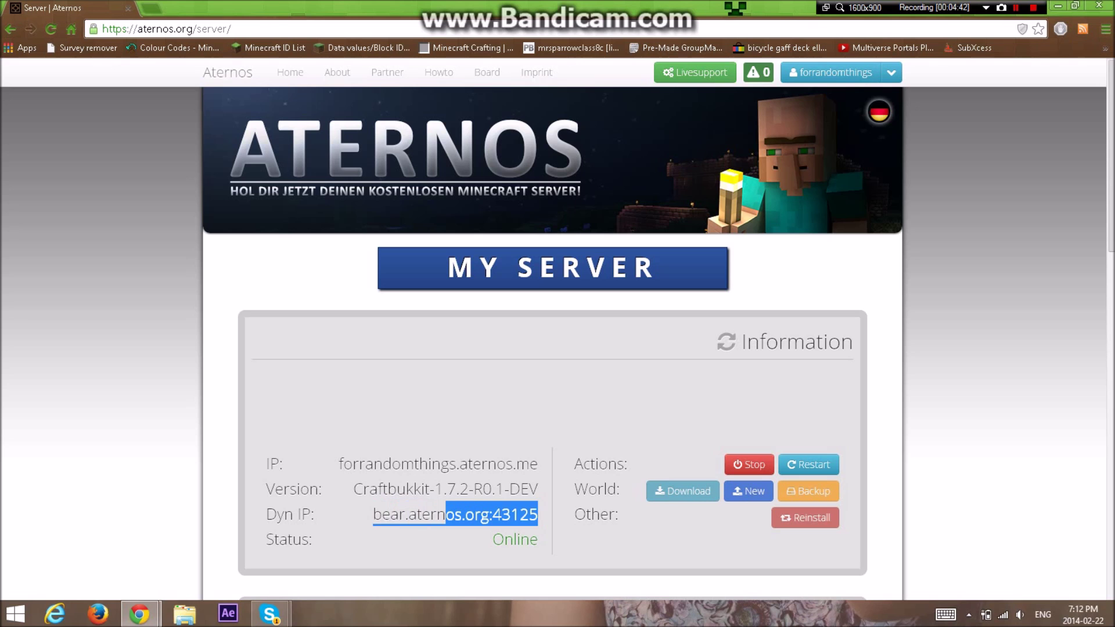
left_click(453, 540)
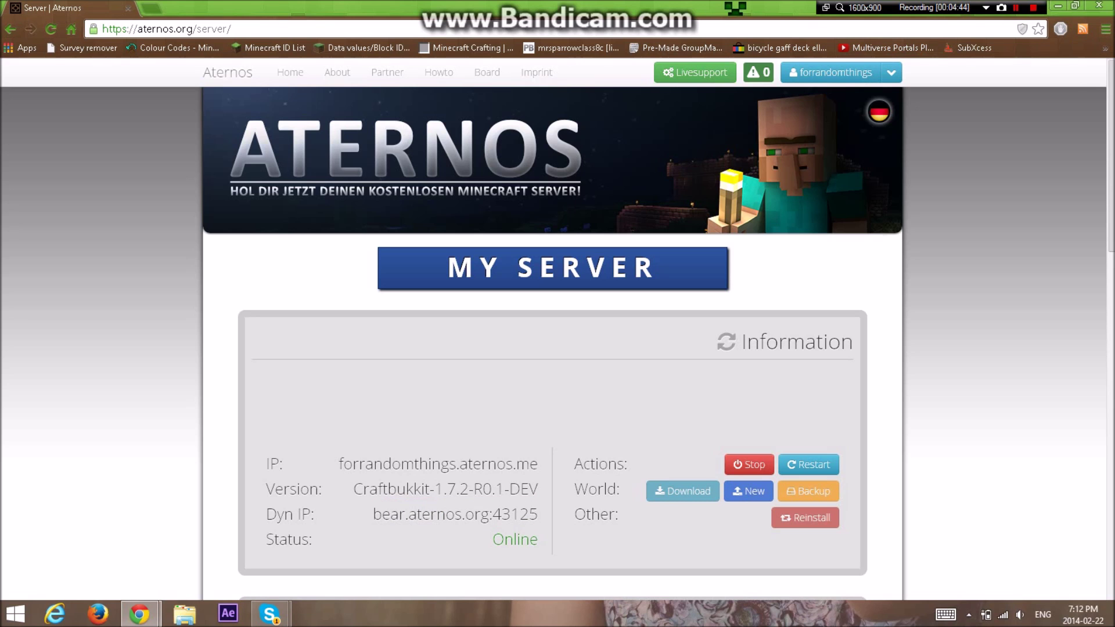
left_click(1059, 7)
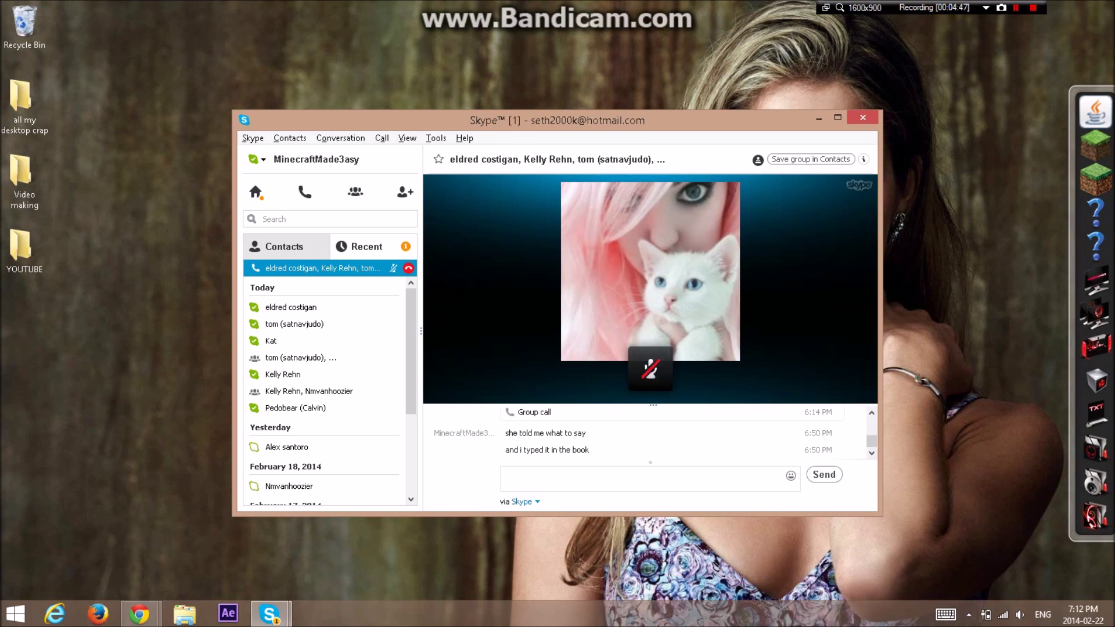
- Minimize the Skype call window and hide the RocketDock dock
left_click(819, 119)
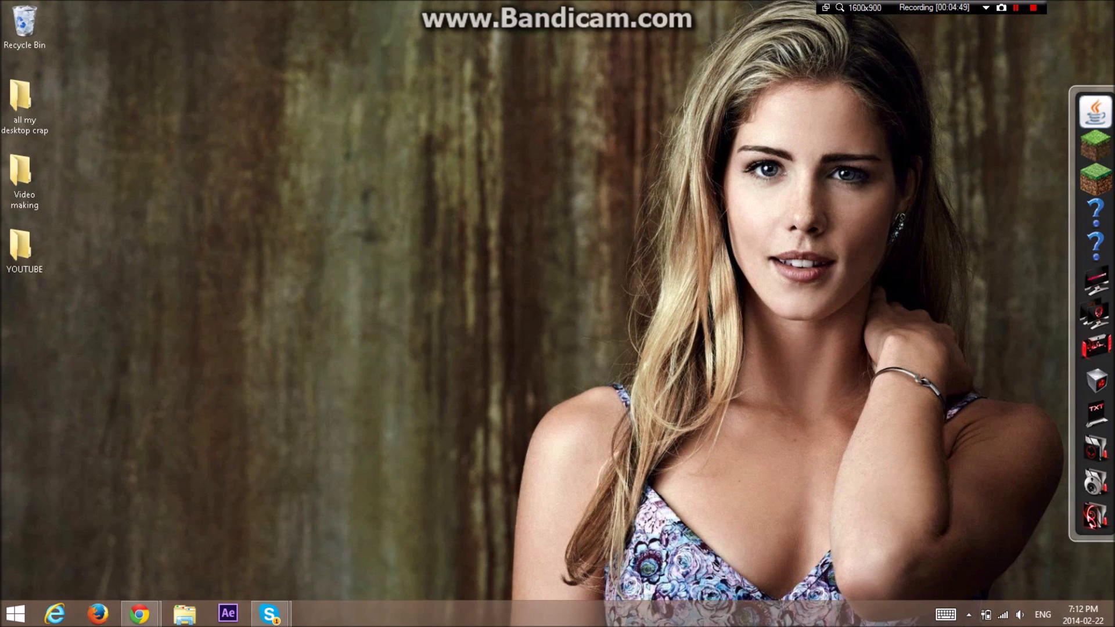
right_click(1097, 262)
left_click(1046, 249)
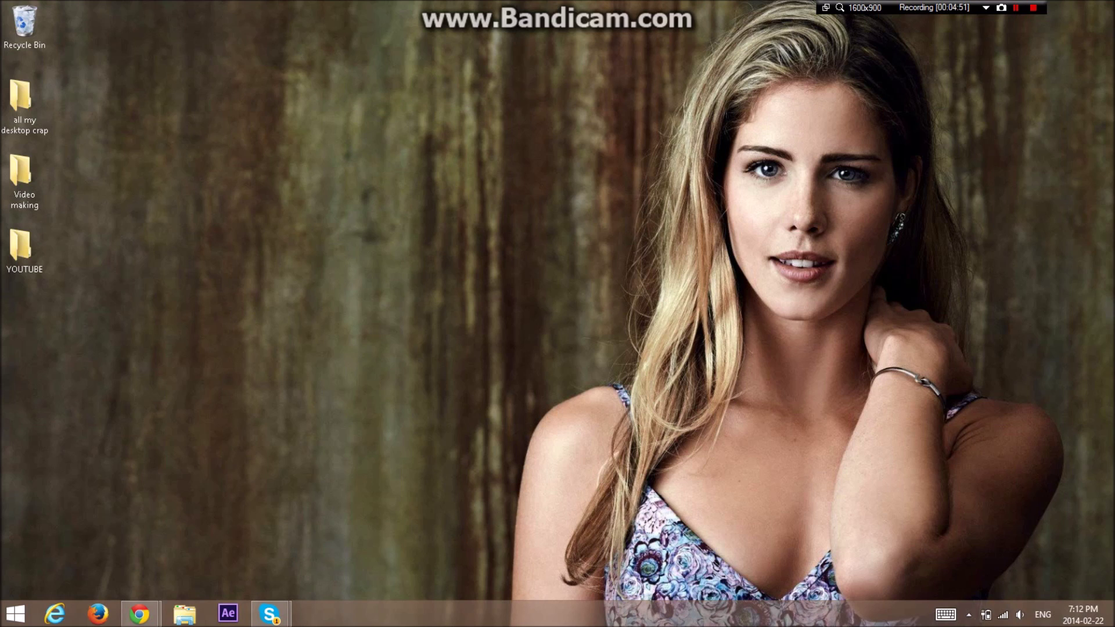
- Relaunch RocketDock via a 'rocketdock' search and start the Minecraft Launcher from it
key("super+c")
type("roc")
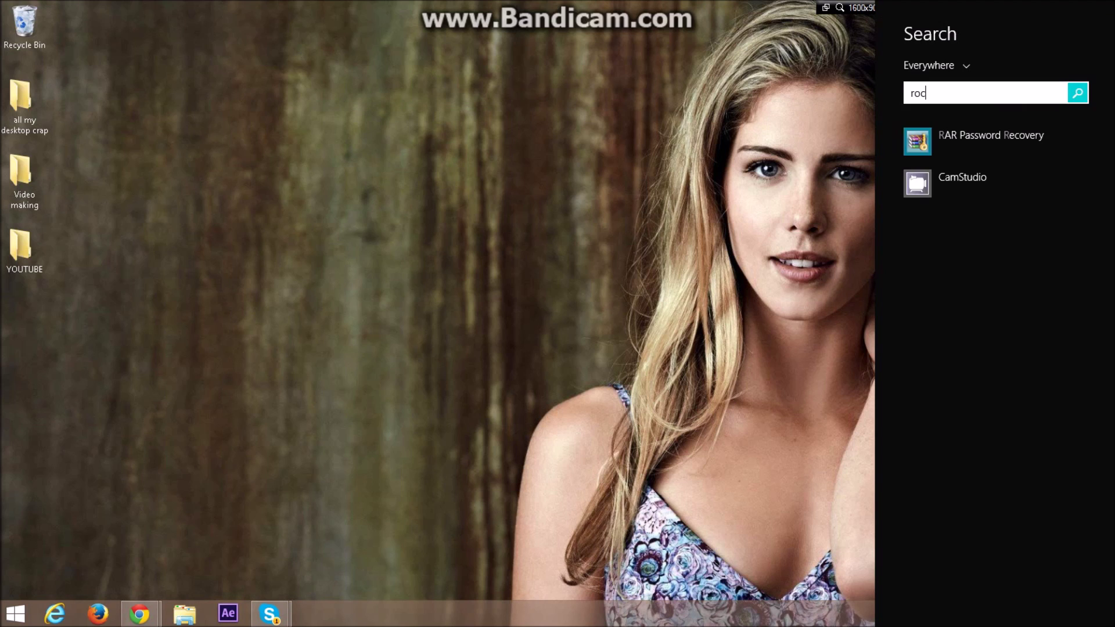
type("ketdock")
key("Return")
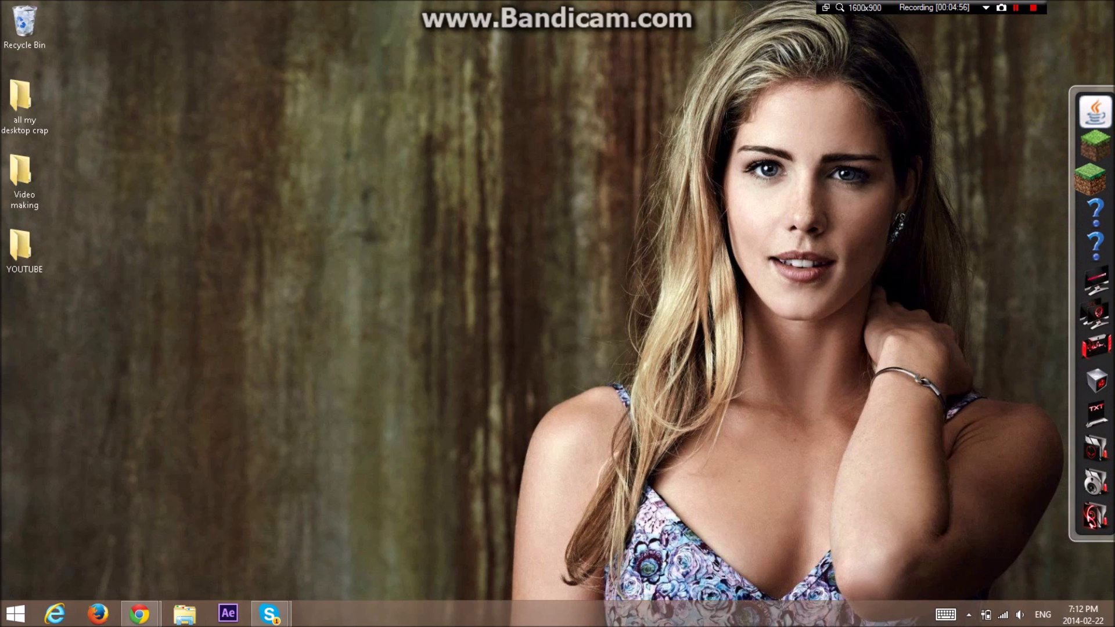
left_click(1095, 178)
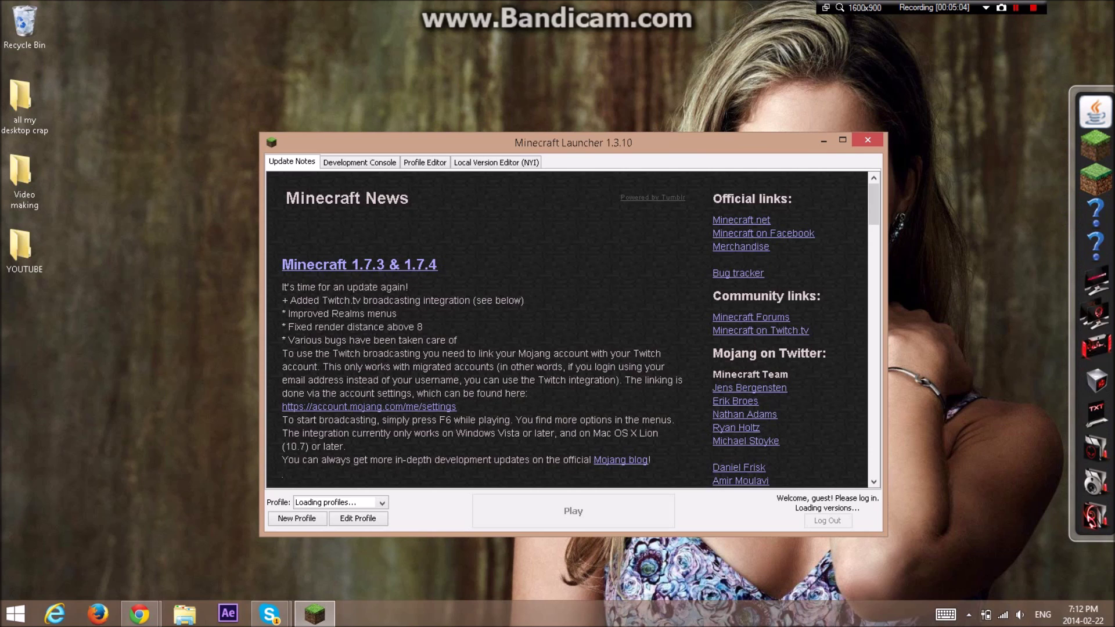
- Launch Minecraft with the launcher's Play button
key("Return")
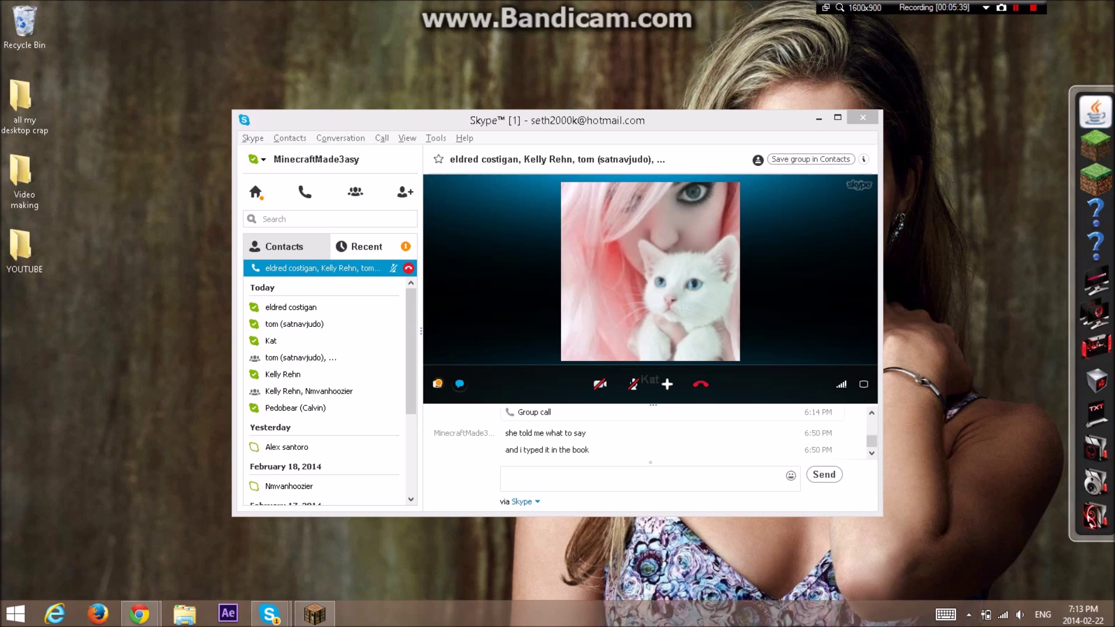
- Minimize the Skype call window
left_click(820, 119)
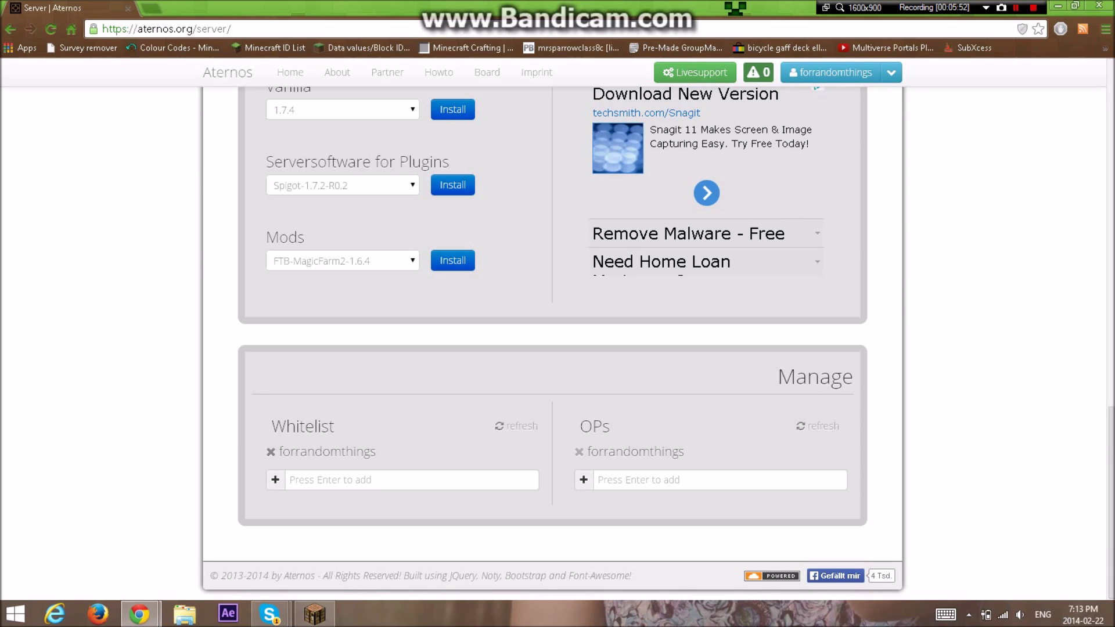
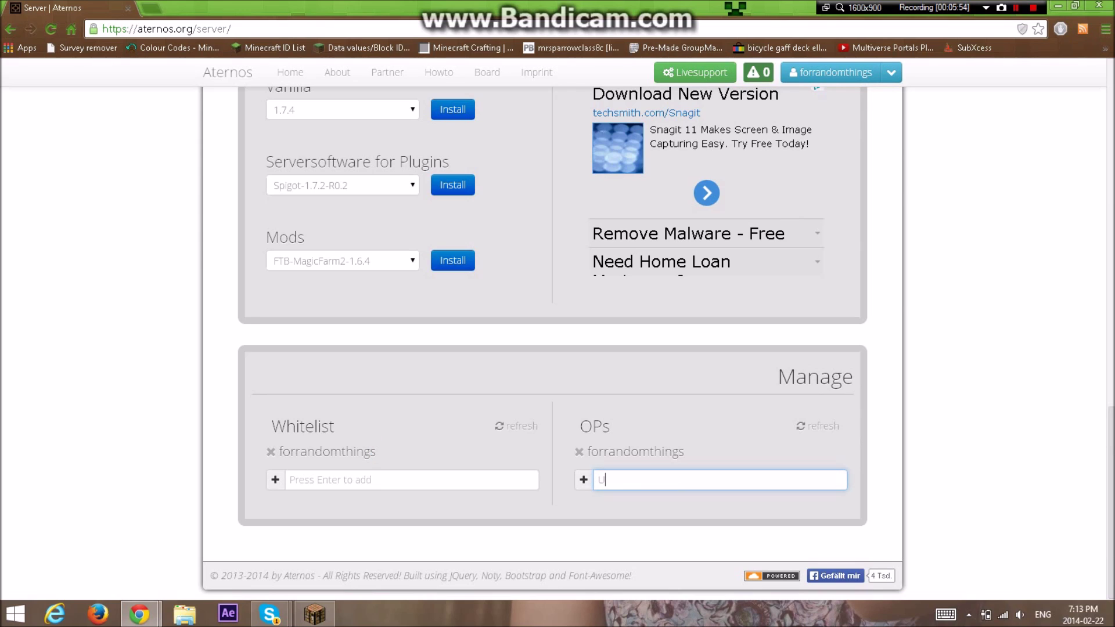
key("Return")
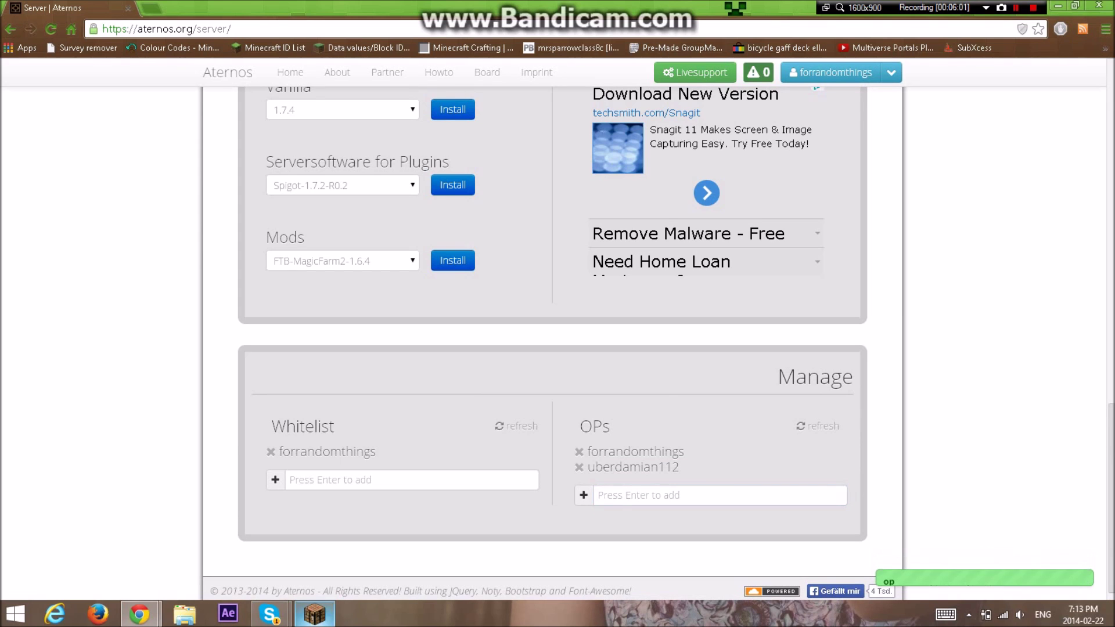
left_click(315, 614)
- Create the NPC with the chat command /npc create Uberdamian112
key("t")
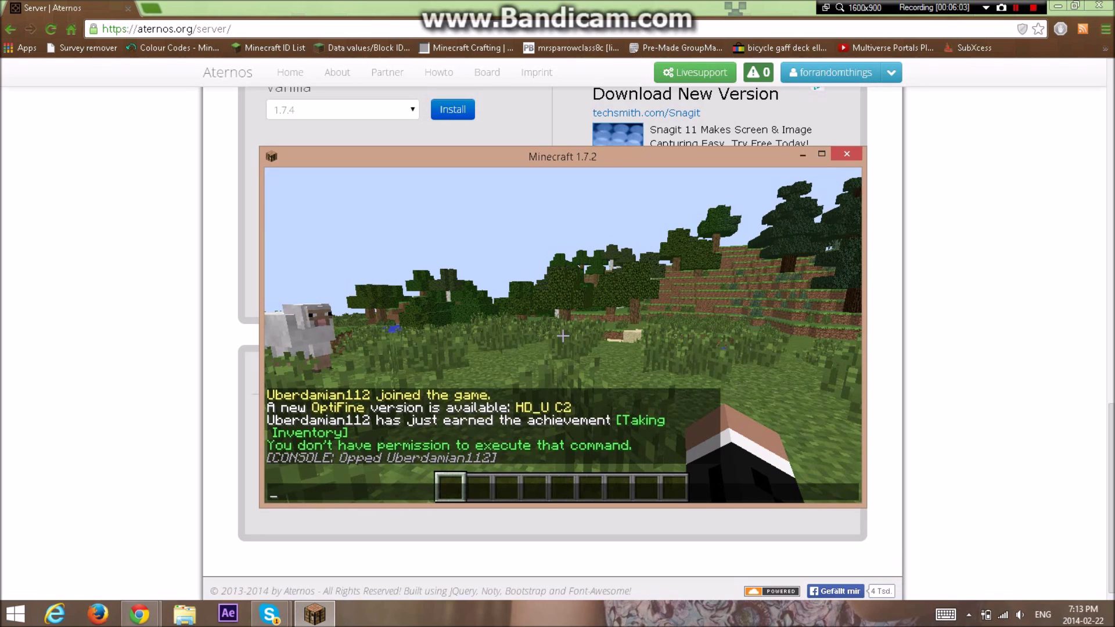
key("Escape")
key("slash")
type("npc")
type(" create Uberdamian112")
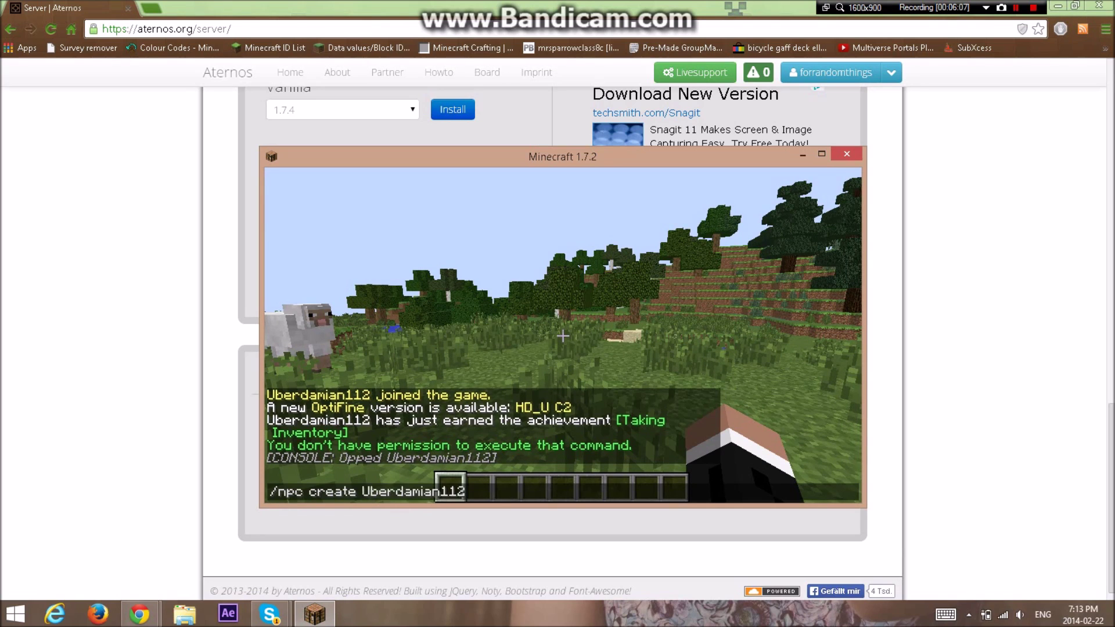
key("Return")
- Walk around the new NPC, then send a /help command
key("s")
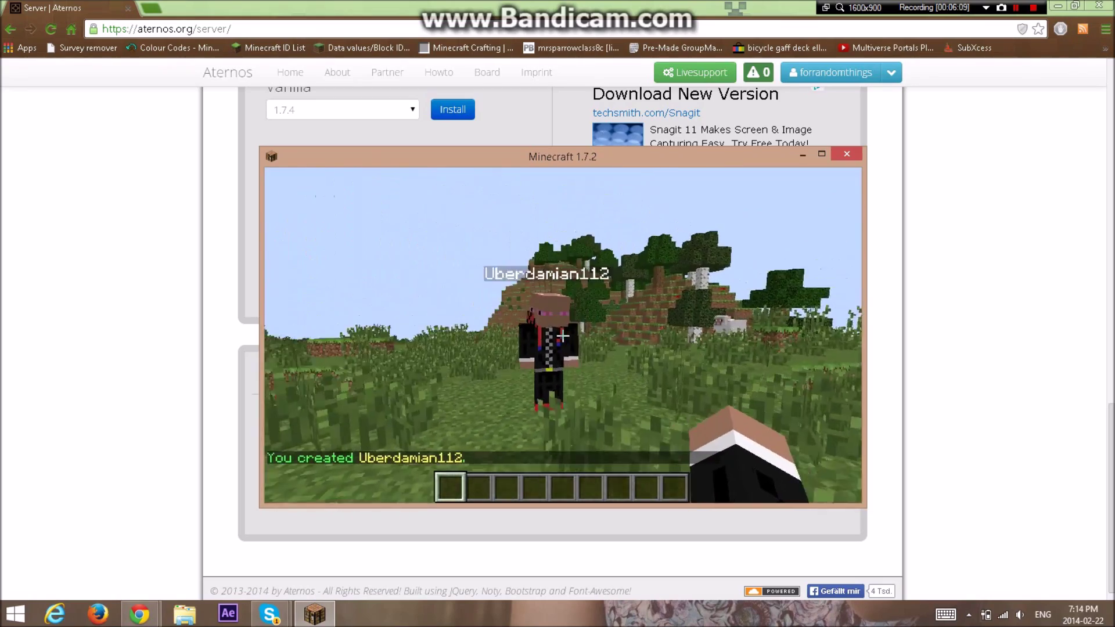
key("s")
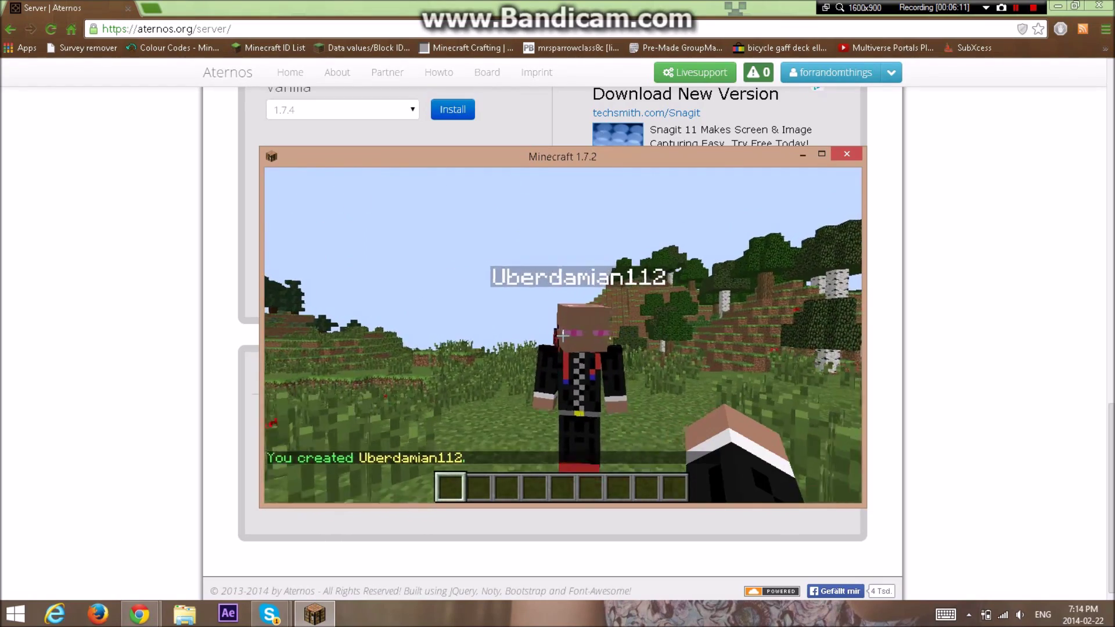
key("w")
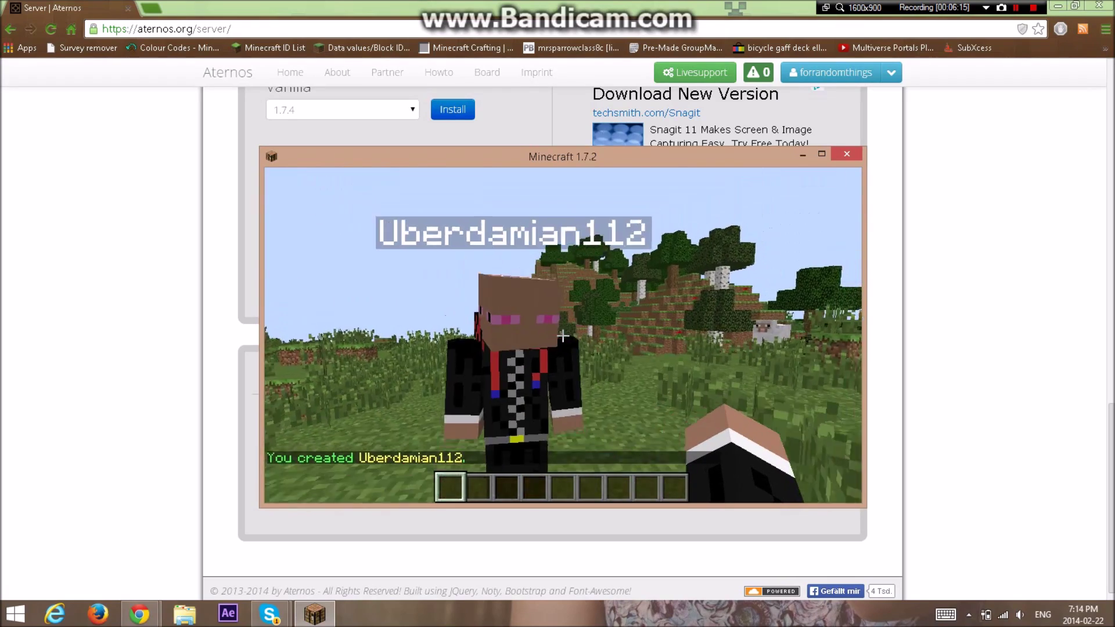
key("slash")
type("help")
key("Return")
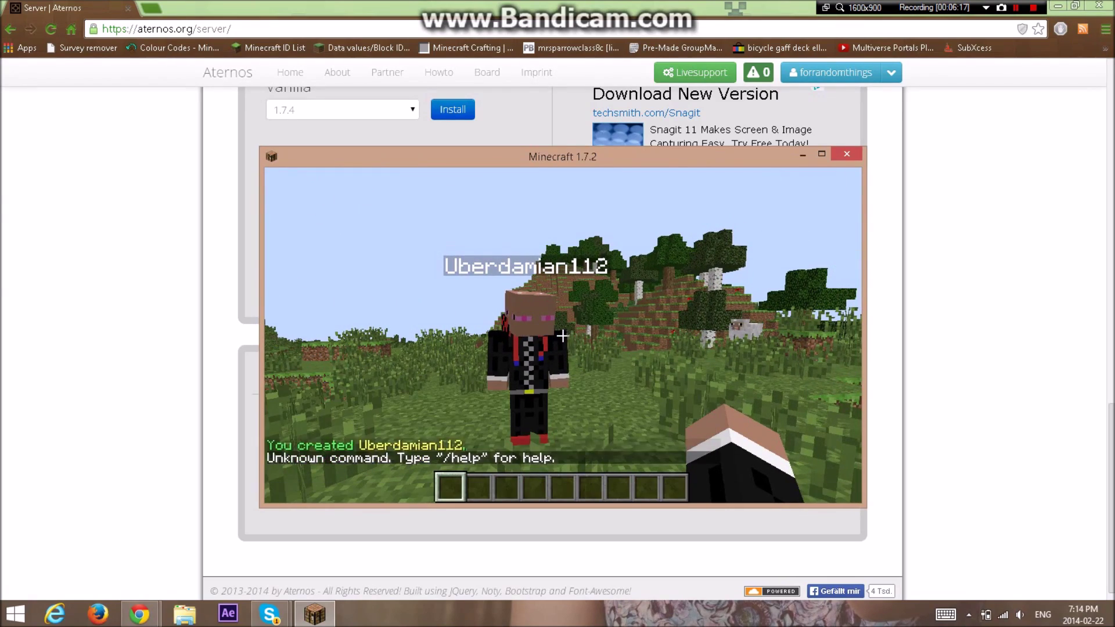
key("Escape")
key("Escape")
type("t")
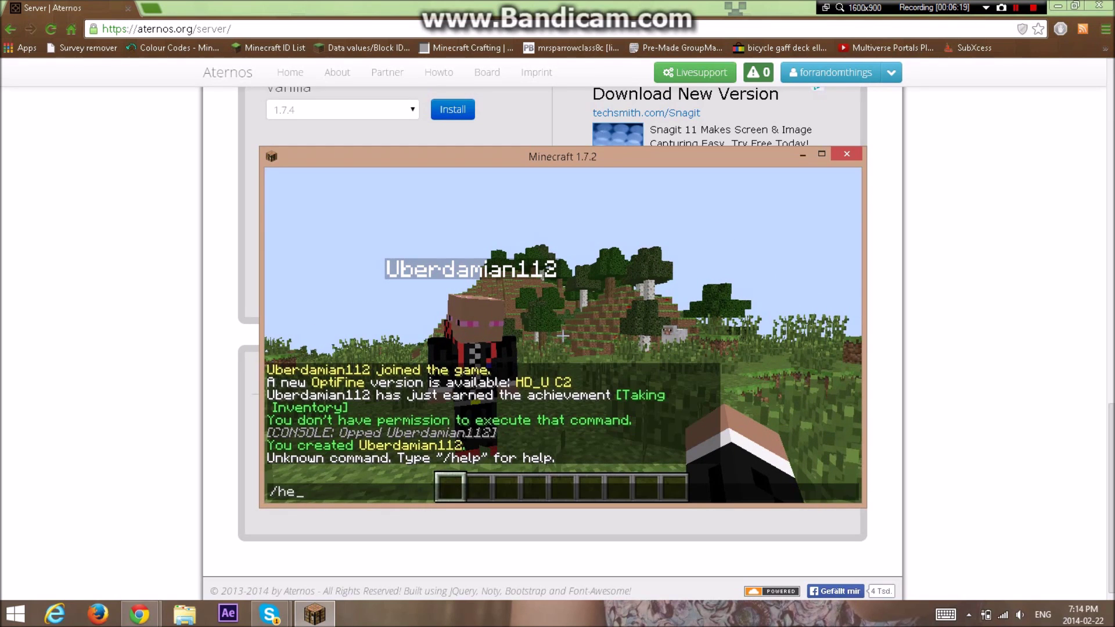
type("/help")
- Run /help, /help 2 and /plugins to confirm Citizens is installed
key("Return")
type("t/help 2")
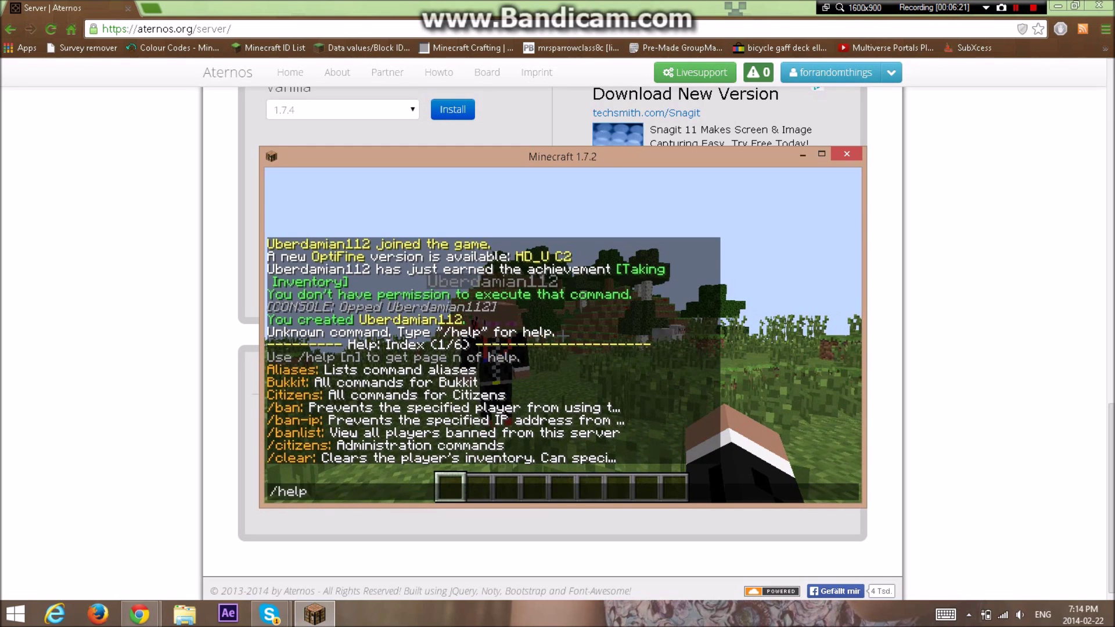
key("Return")
key("t")
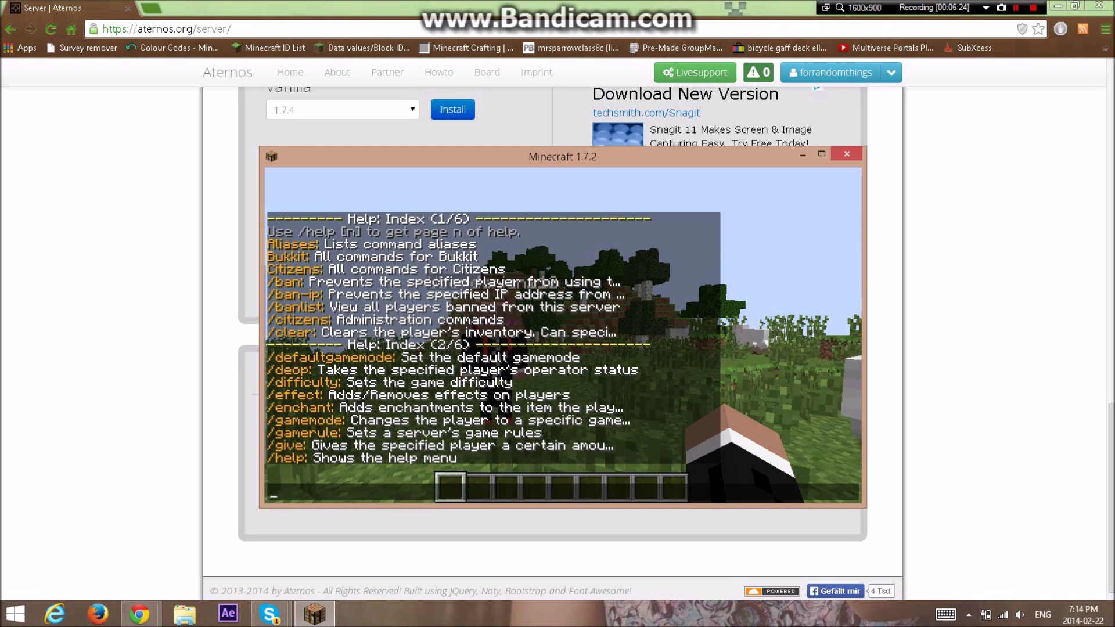
key("Escape")
type("t/plu")
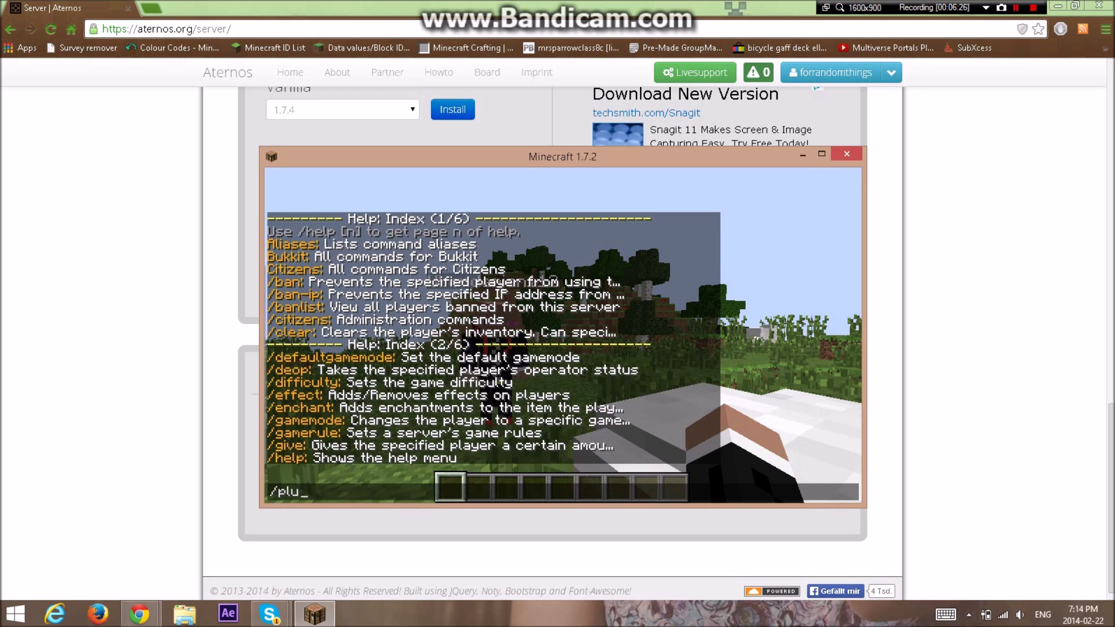
type("g")
type("s")
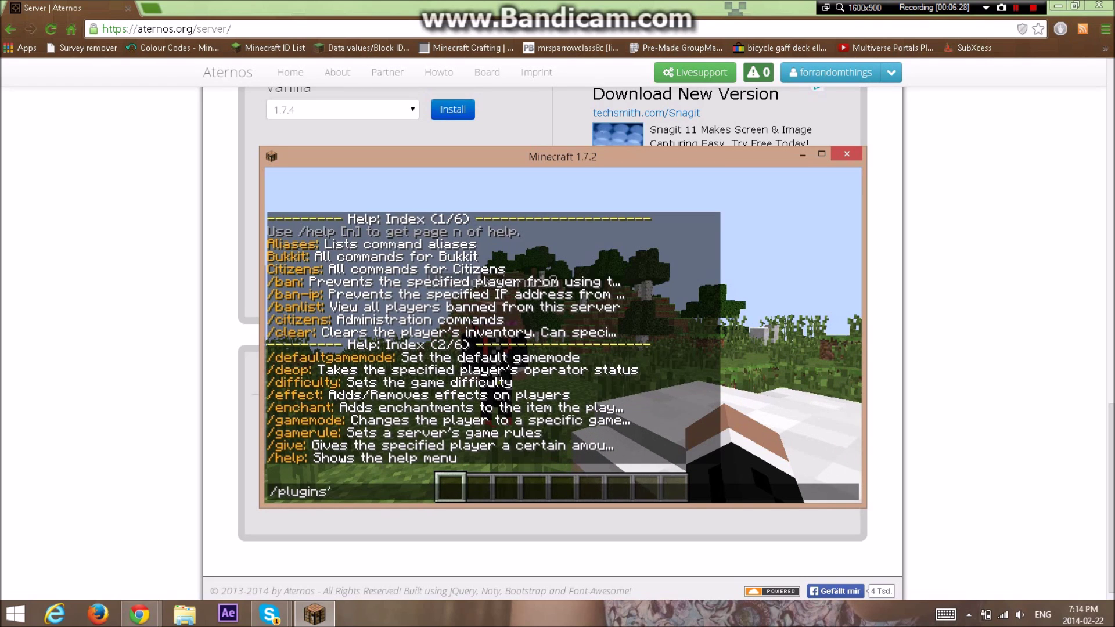
key("Return")
- Review the chat history, walk across the grassland, and pause the game
key("e")
key("e")
key("t")
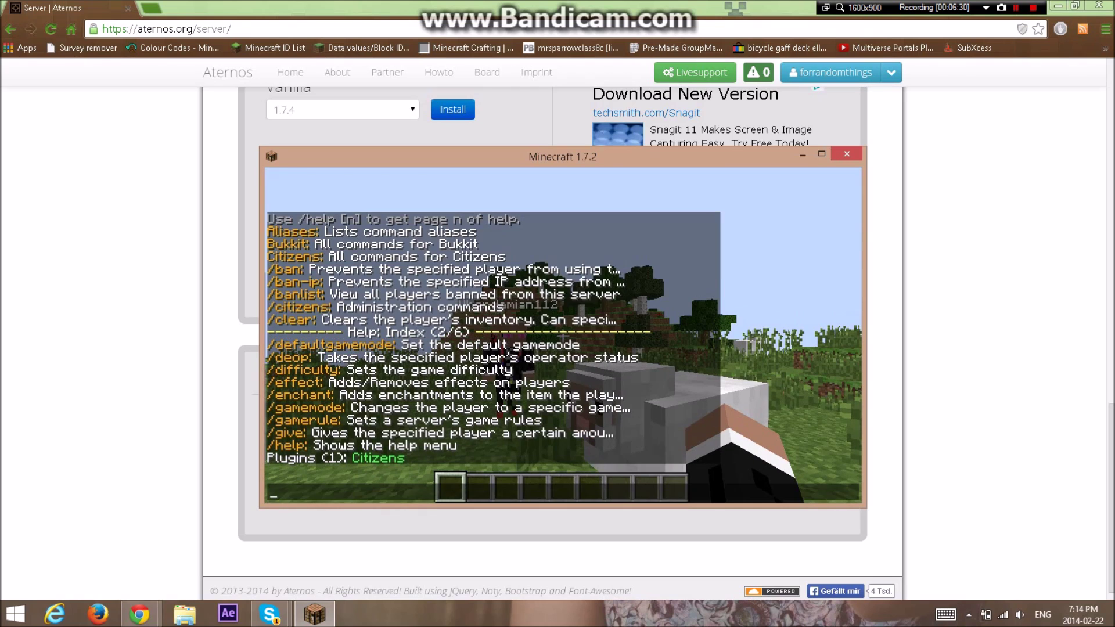
key("Escape")
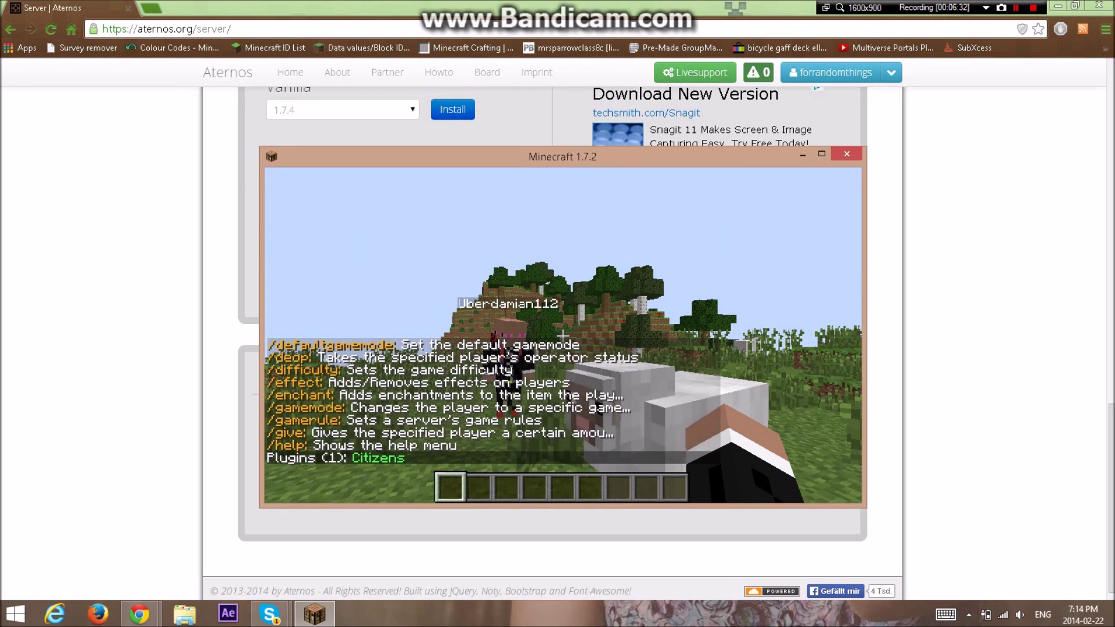
key("Escape")
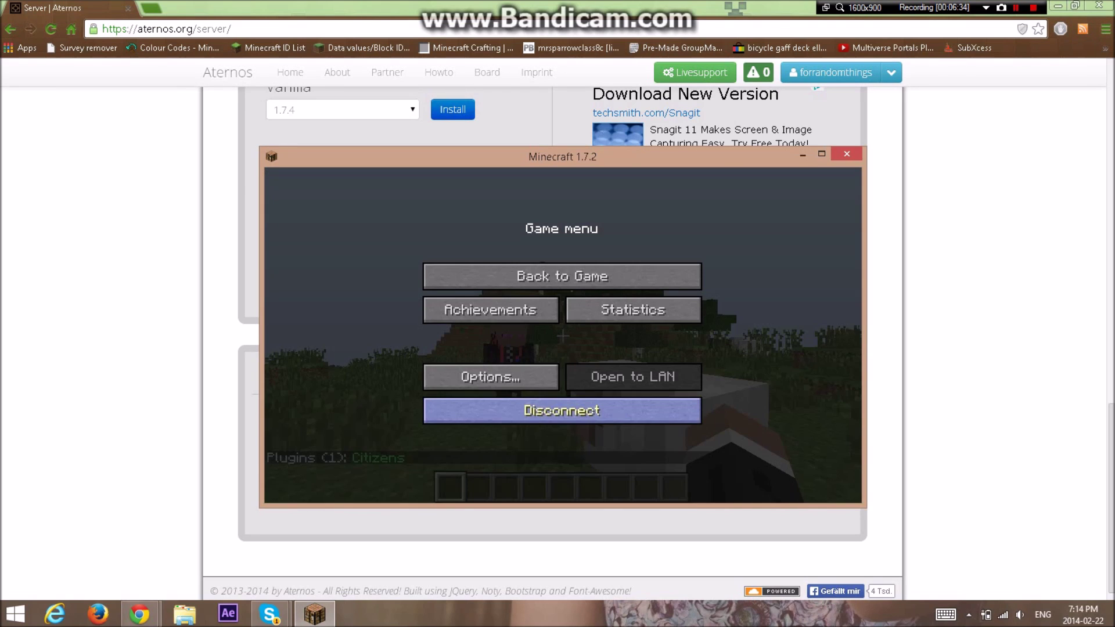
key("Escape")
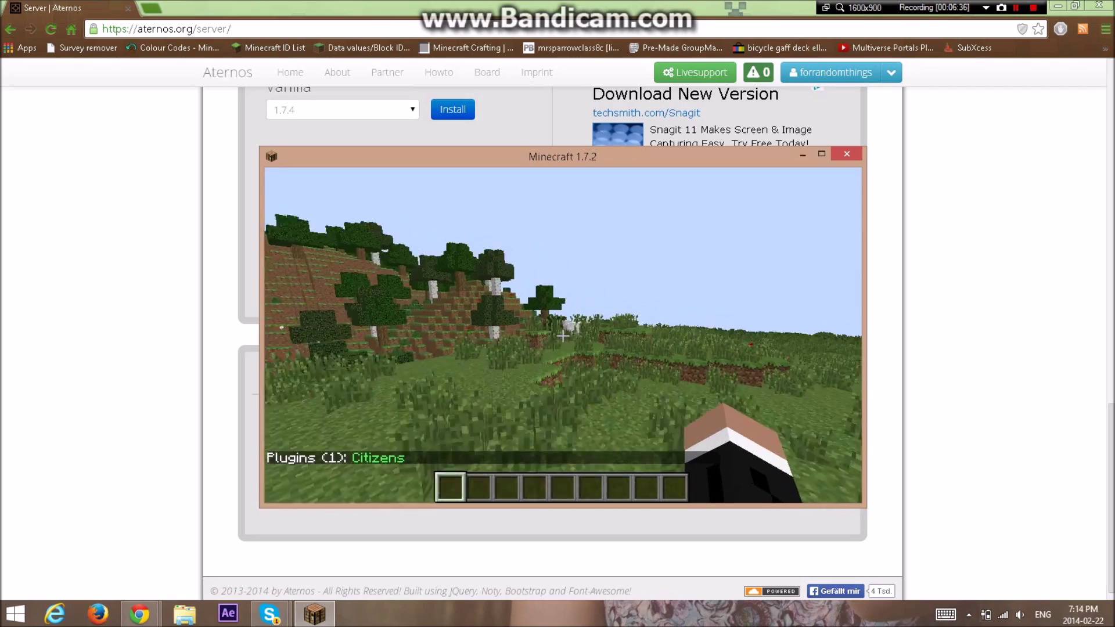
key("w")
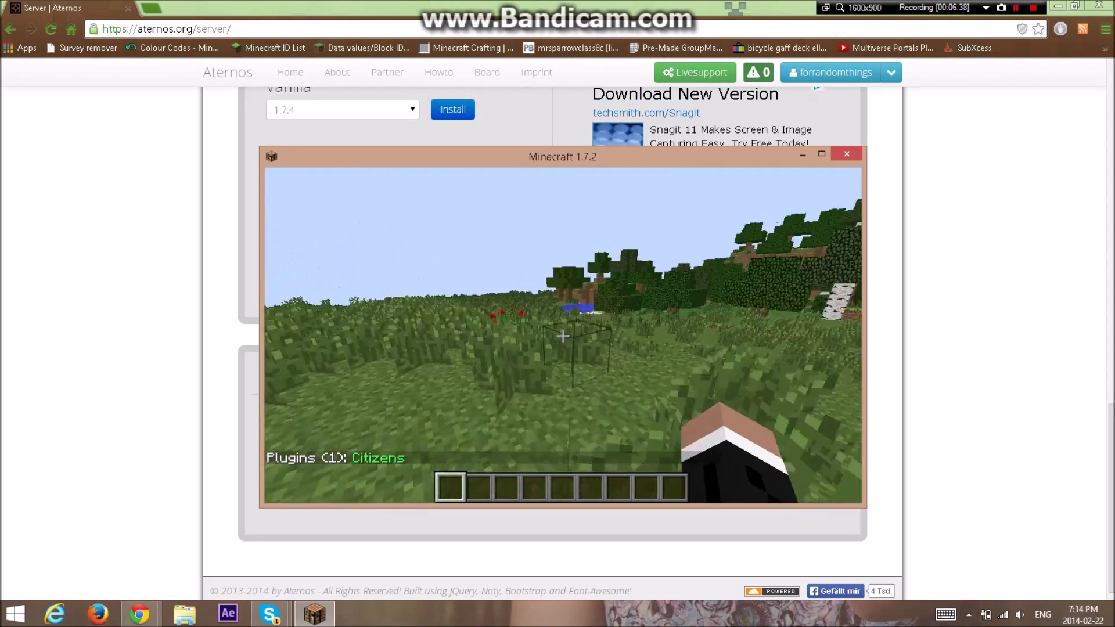
key("w")
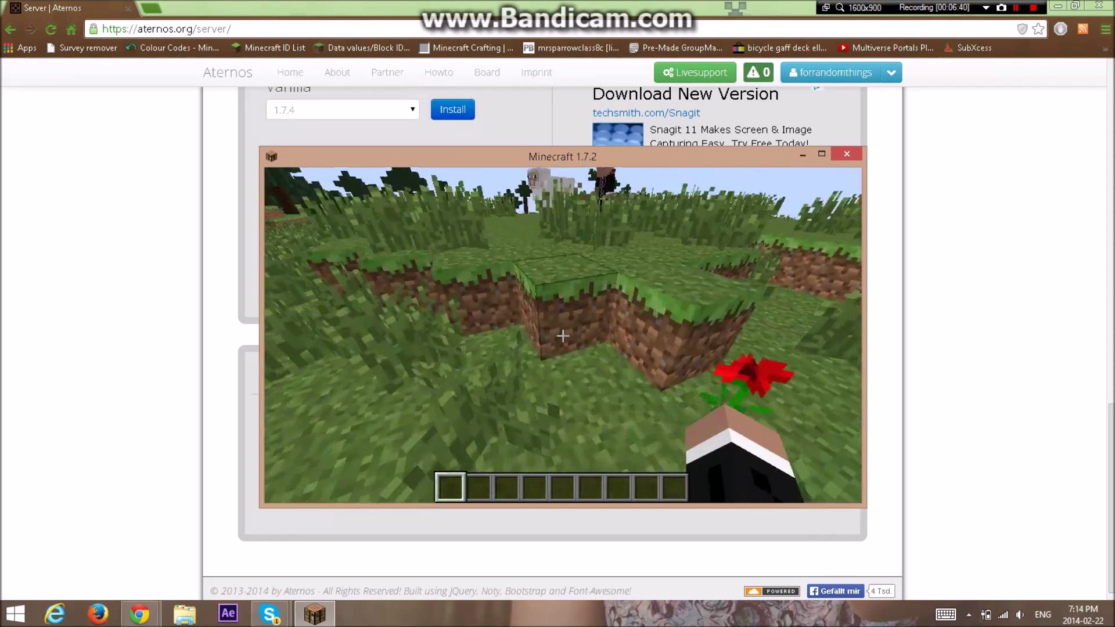
key("Escape")
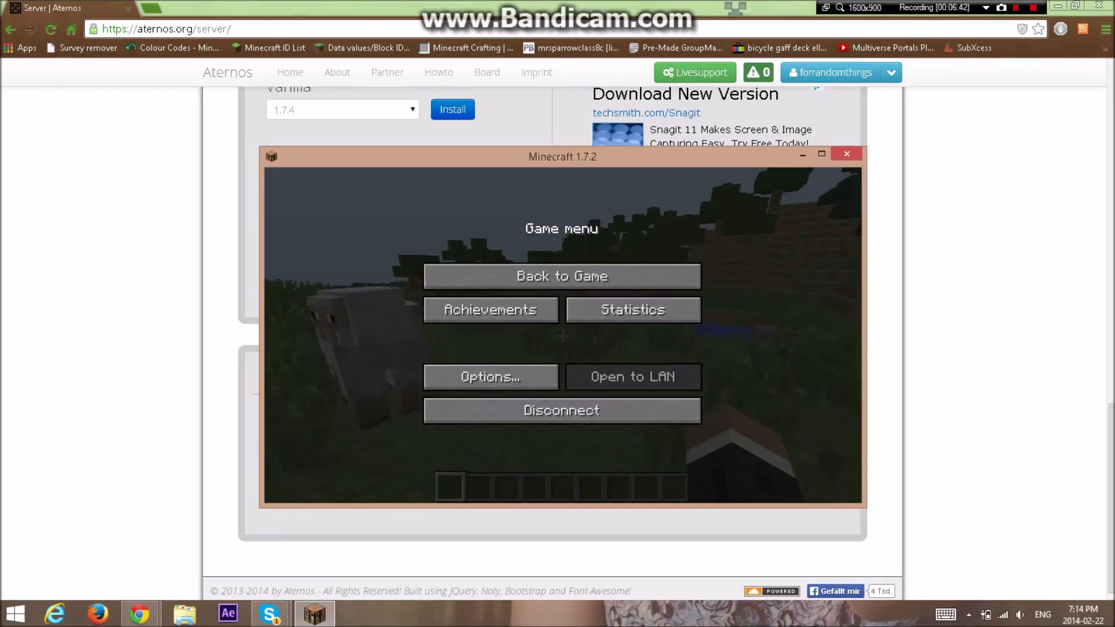
- Switch from Minecraft back to the Aternos server page in Chrome
key("alt+Tab")
scroll(559, 349, "down", 5)
scroll(558, 348, "up", 10)
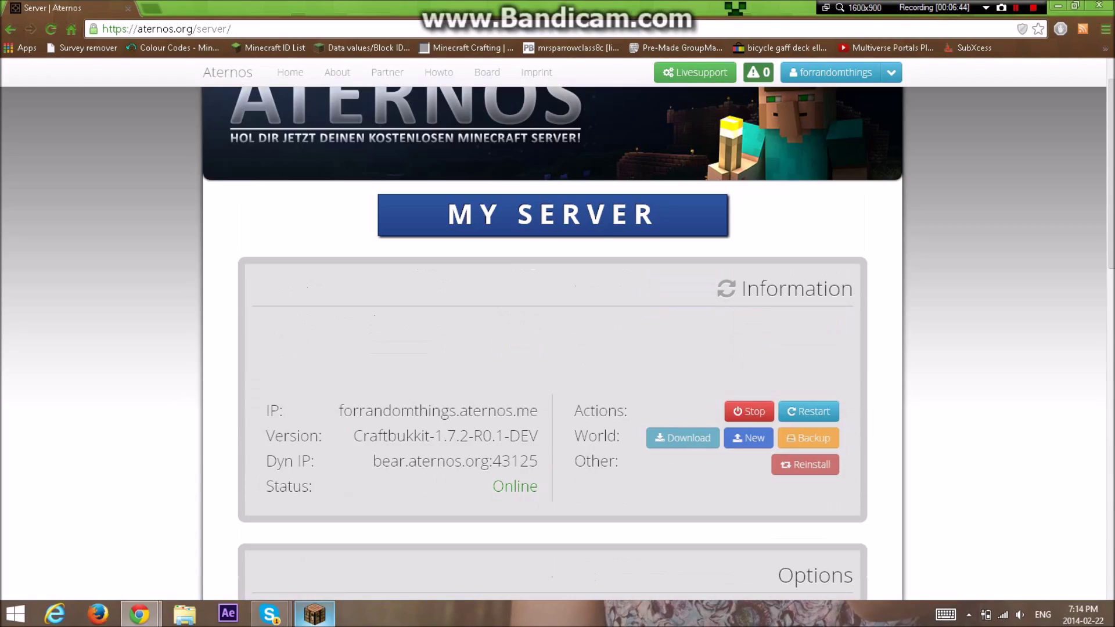
key("alt+Tab")
key("alt+Tab")
scroll(558, 348, "up", 2)
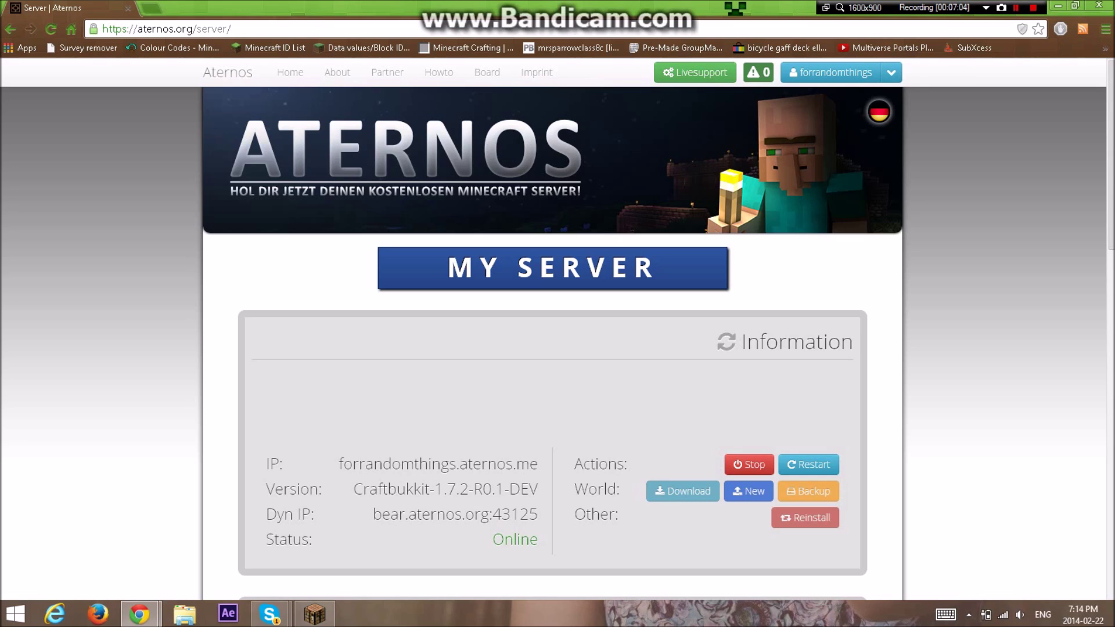
- Stop the server, dismiss Minecraft's Connection Lost screen, and check status reads Offline
left_click(748, 464)
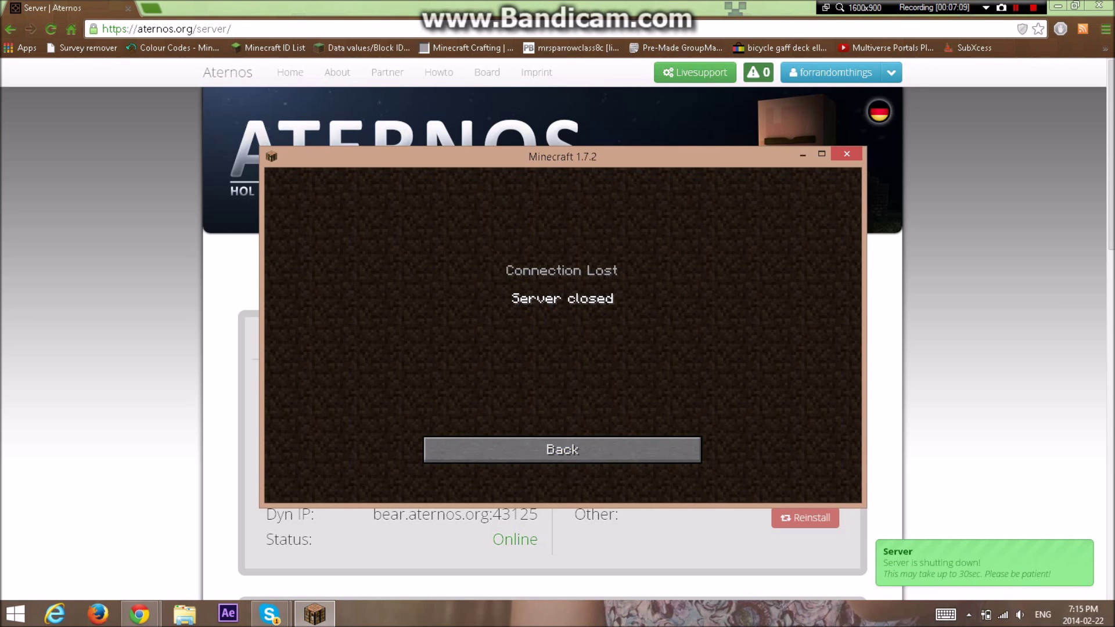
left_click(562, 450)
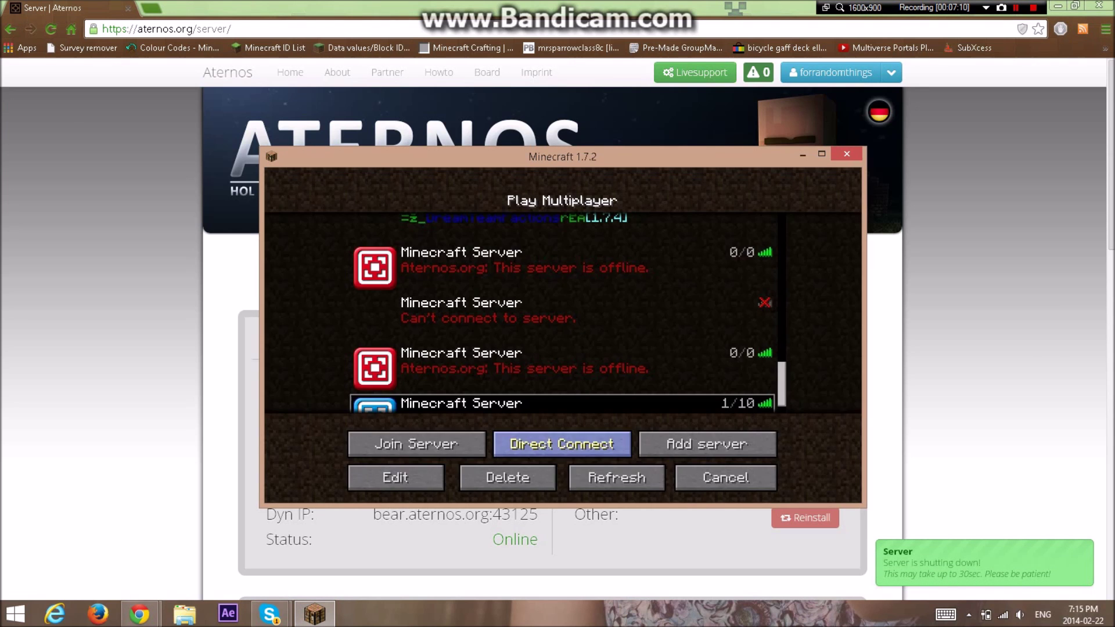
left_click(802, 155)
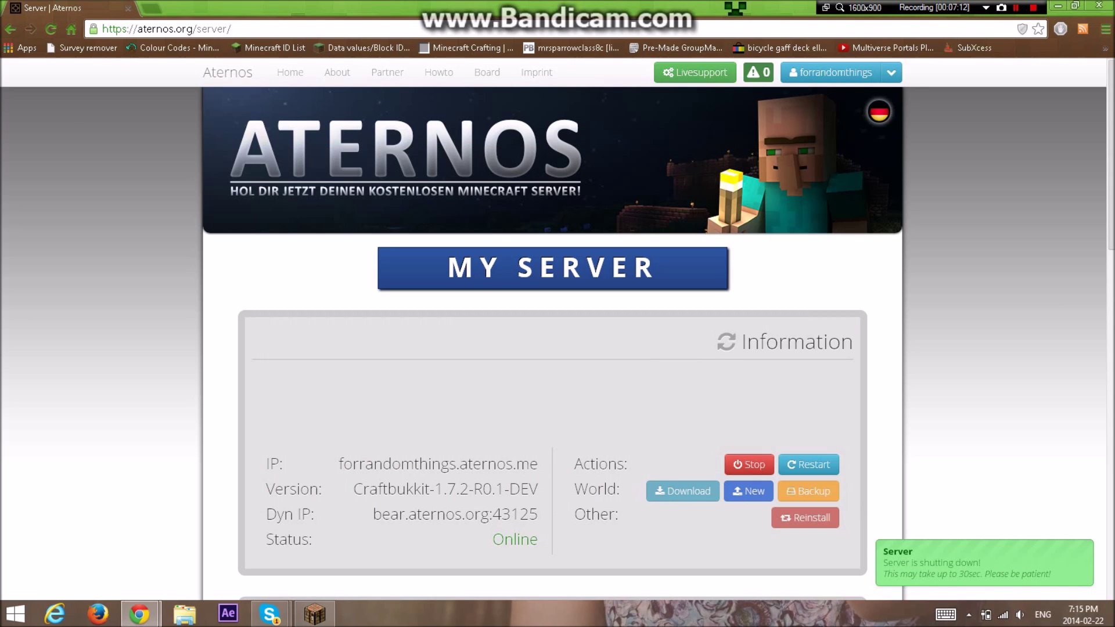
scroll(553, 349, "down", 1)
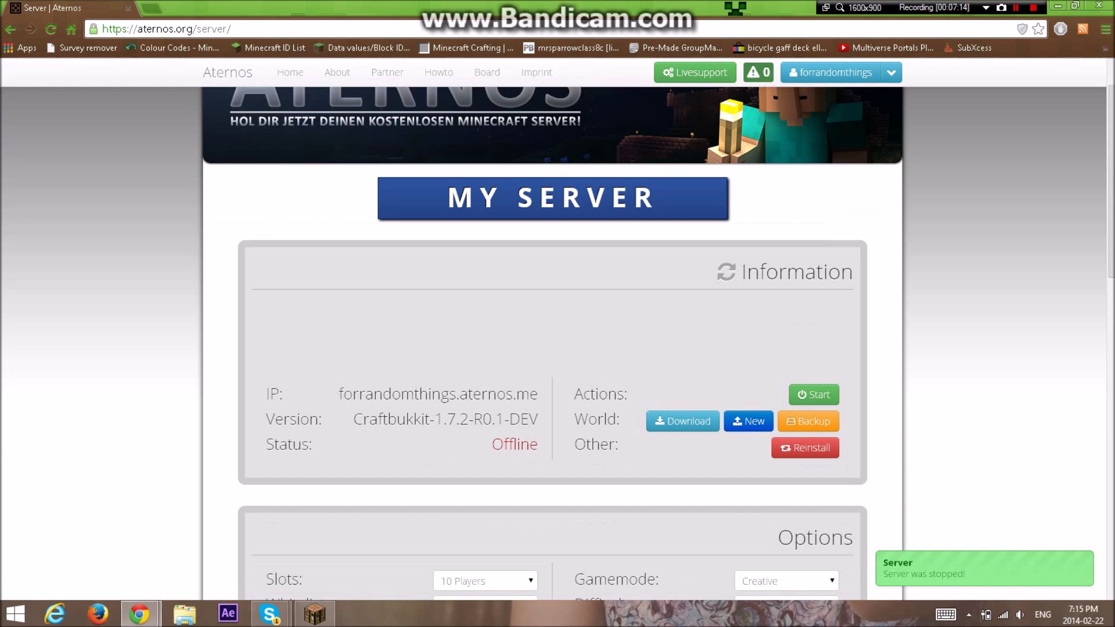
scroll(552, 349, "down", 5)
scroll(553, 349, "down", 2)
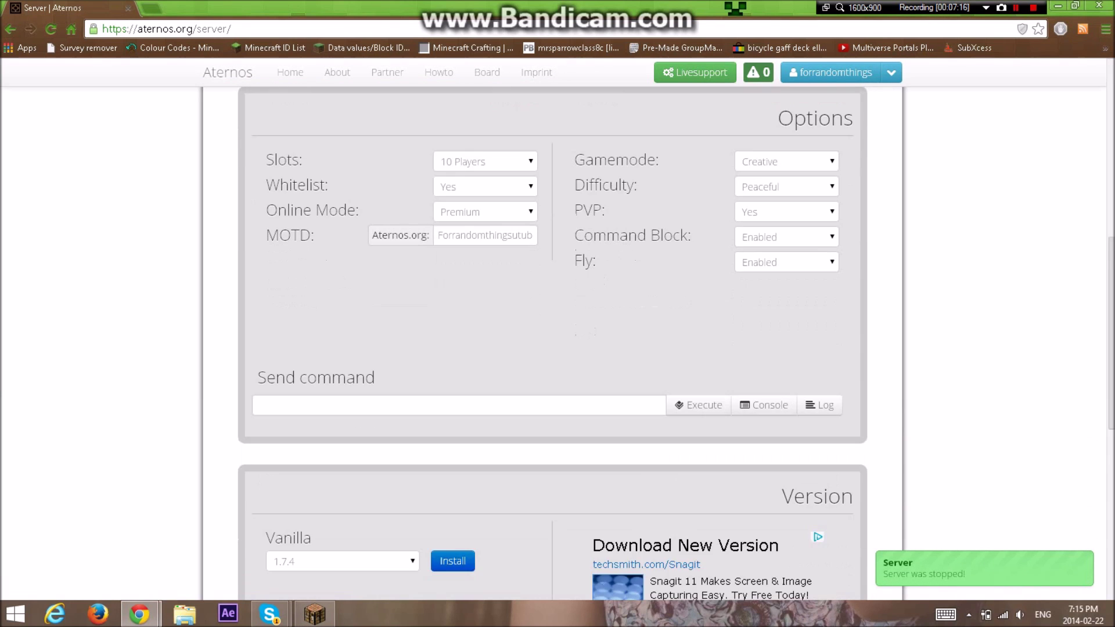
scroll(552, 349, "down", 2)
scroll(553, 348, "up", 6)
scroll(553, 349, "up", 3)
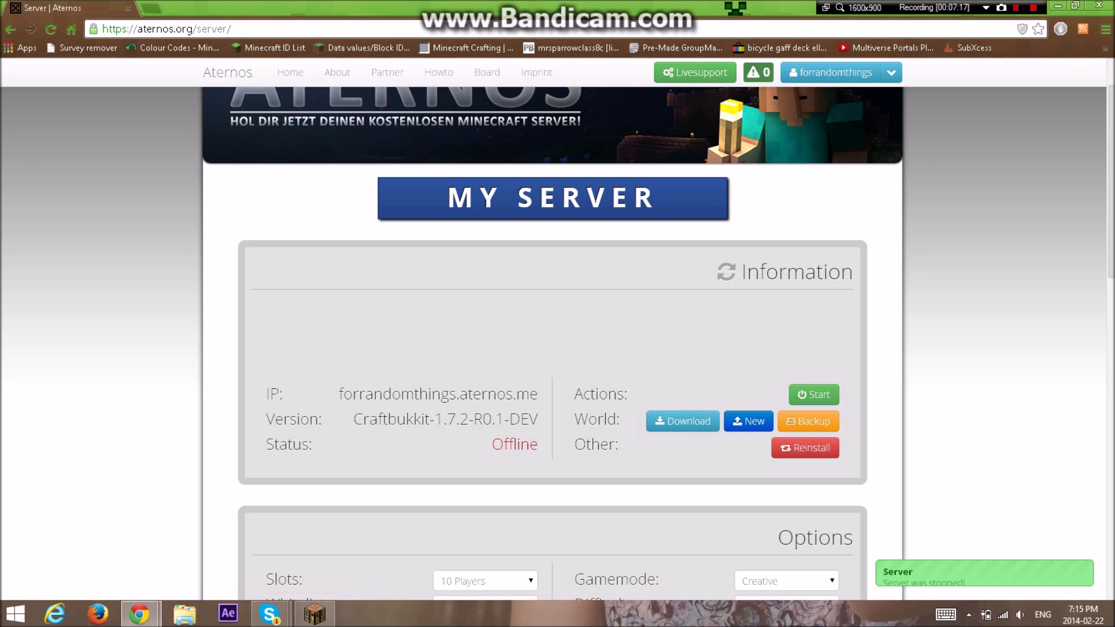